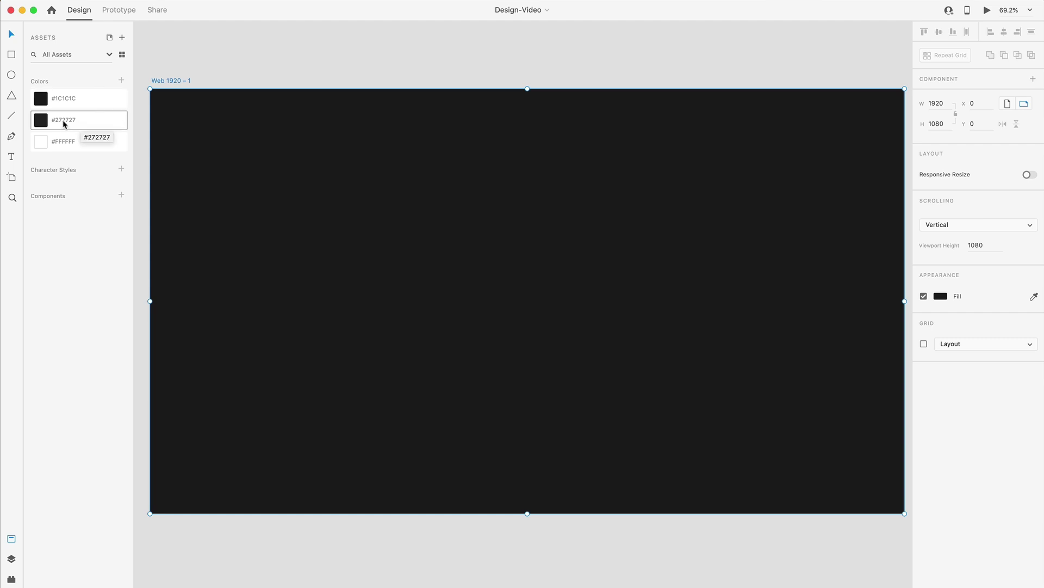
- Draw a 316×402 card rectangle centred on the artboard, filled #272727 with no border
click(315, 64)
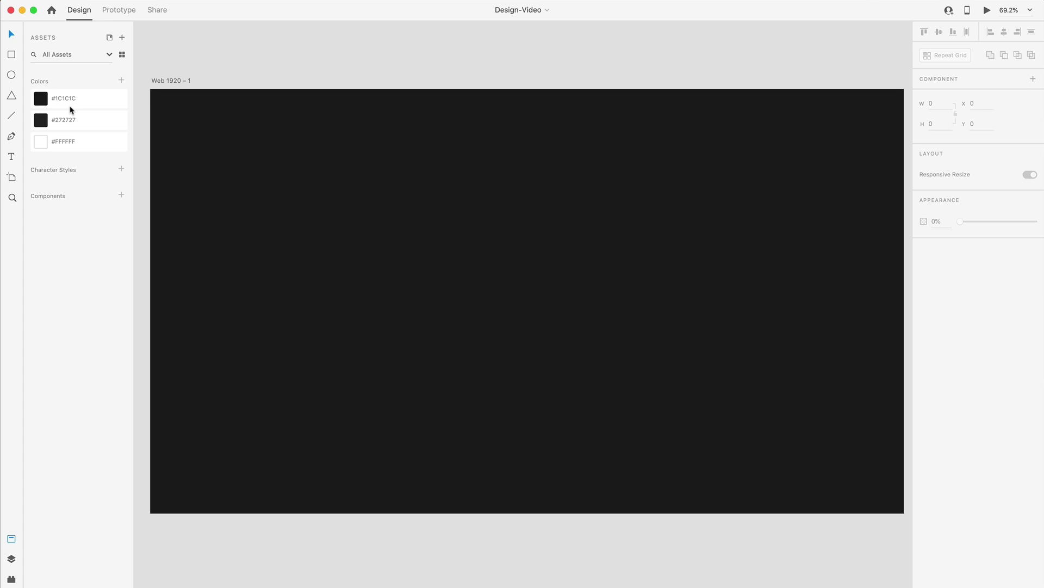
click(16, 55)
drag(492, 212, 616, 371)
key(v)
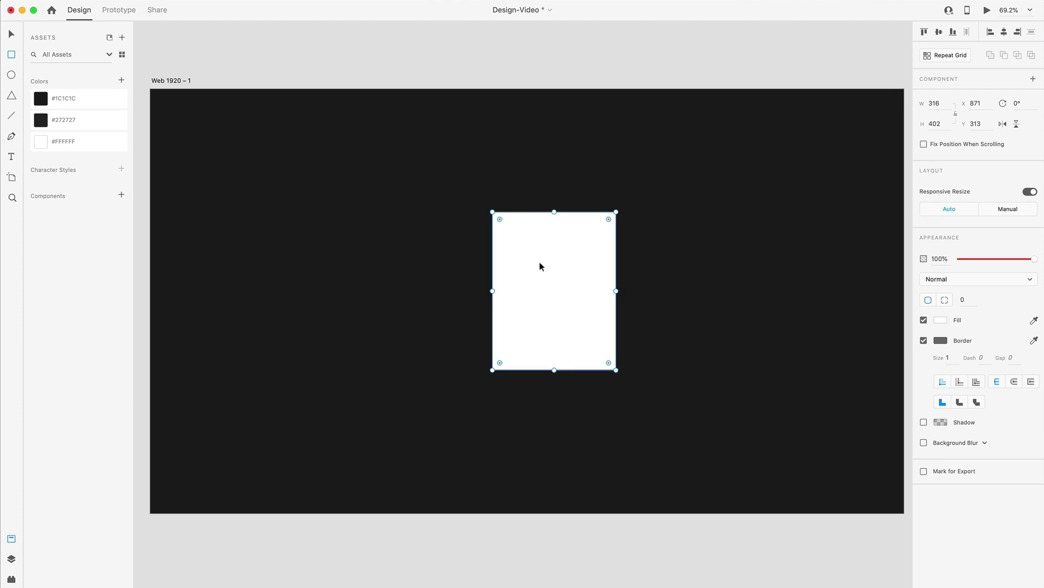
drag(554, 287, 529, 295)
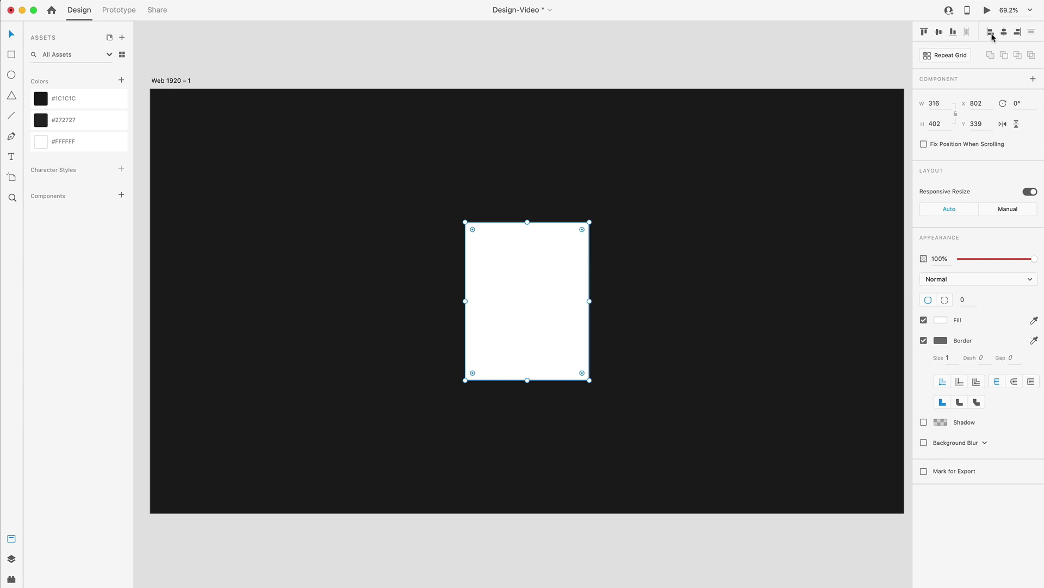
click(42, 121)
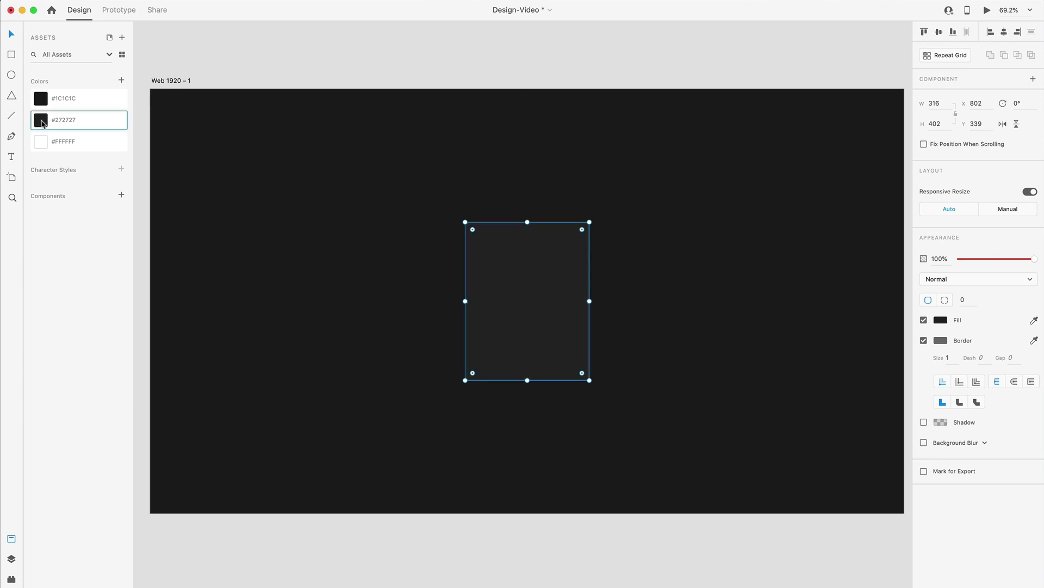
click(924, 341)
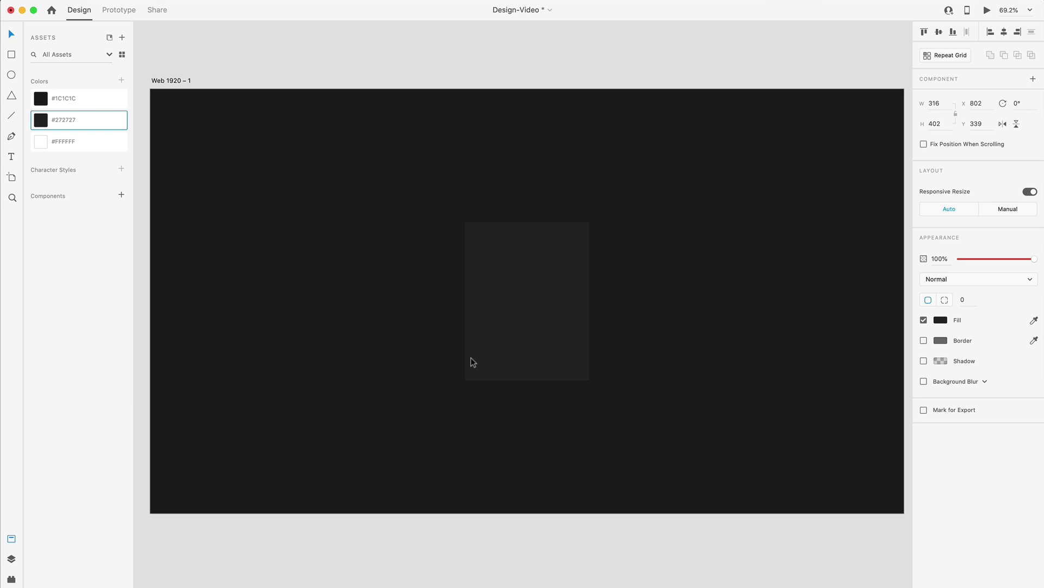
key(super+3)
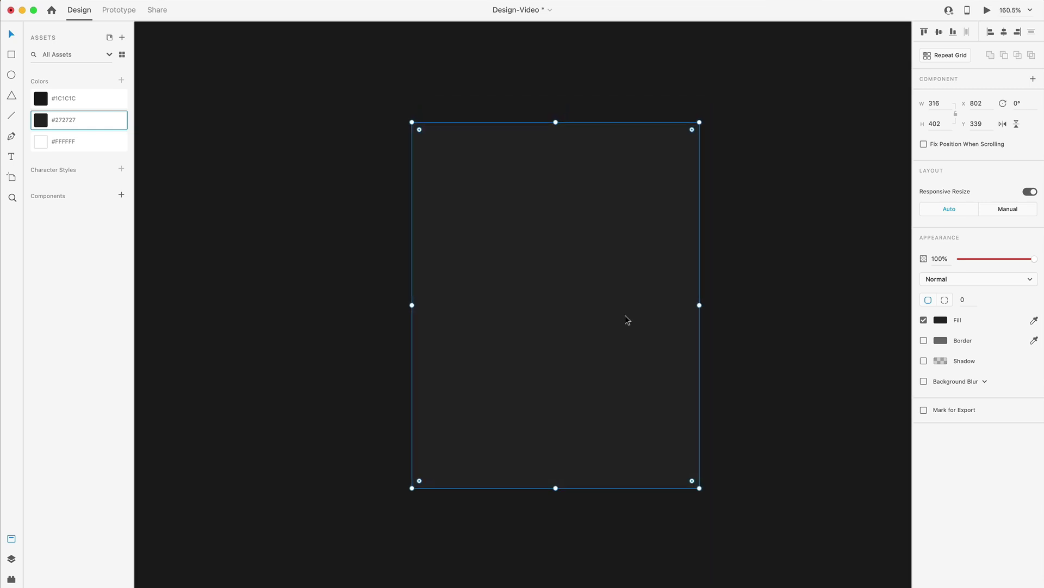
- Add a placeholder title text 'Laoreet integer lacinia' to the lower-left of the card
key(super+3)
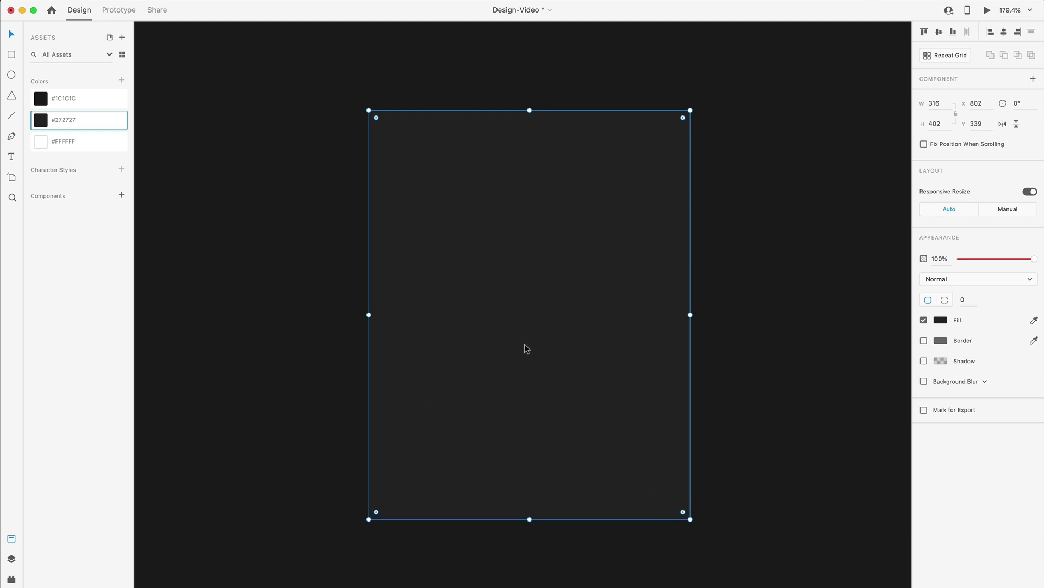
key(t)
click(506, 314)
text(asdkfld;j)
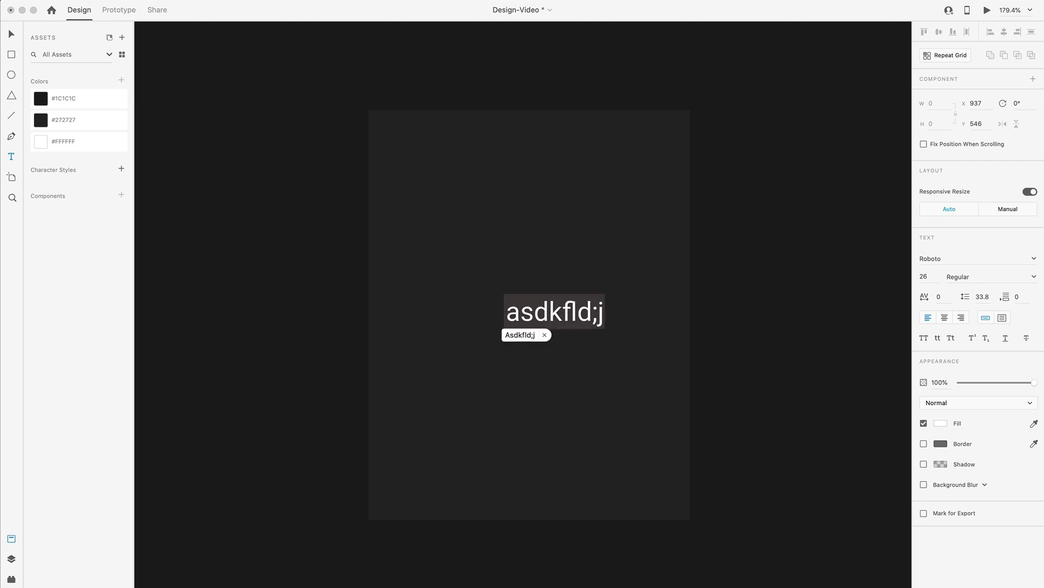
click(185, 80)
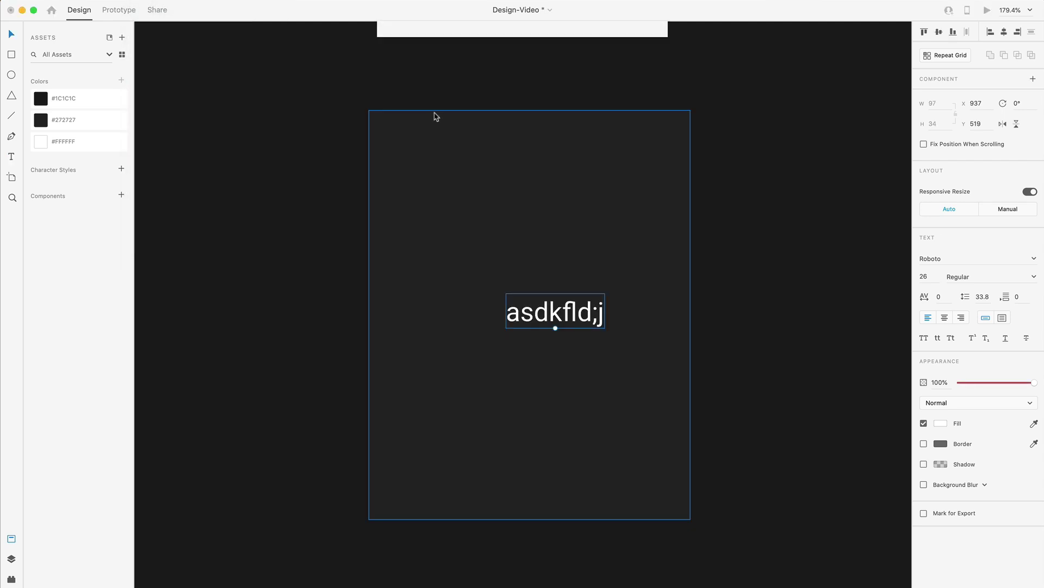
click(521, 279)
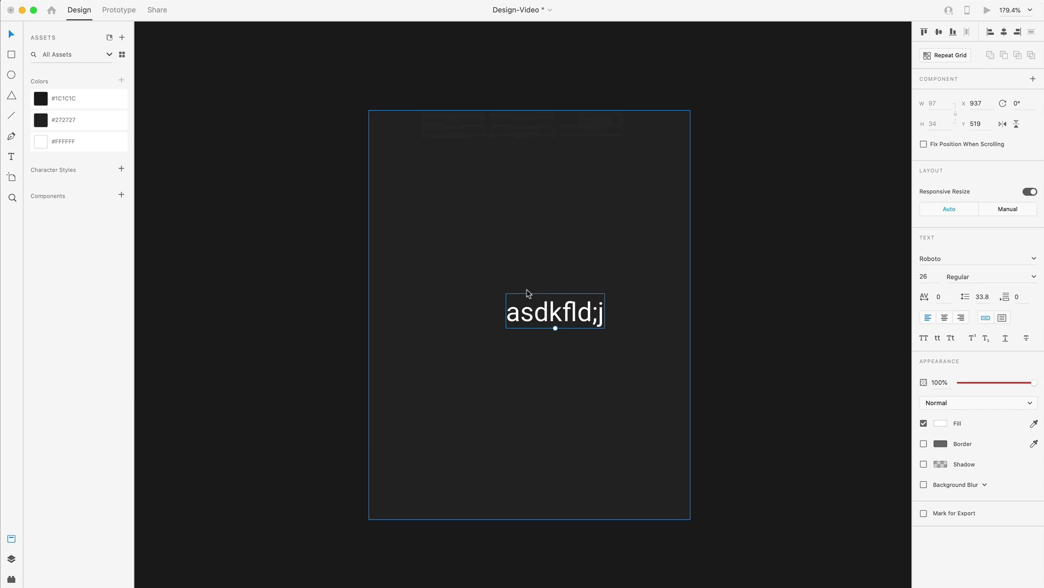
drag(580, 311, 509, 345)
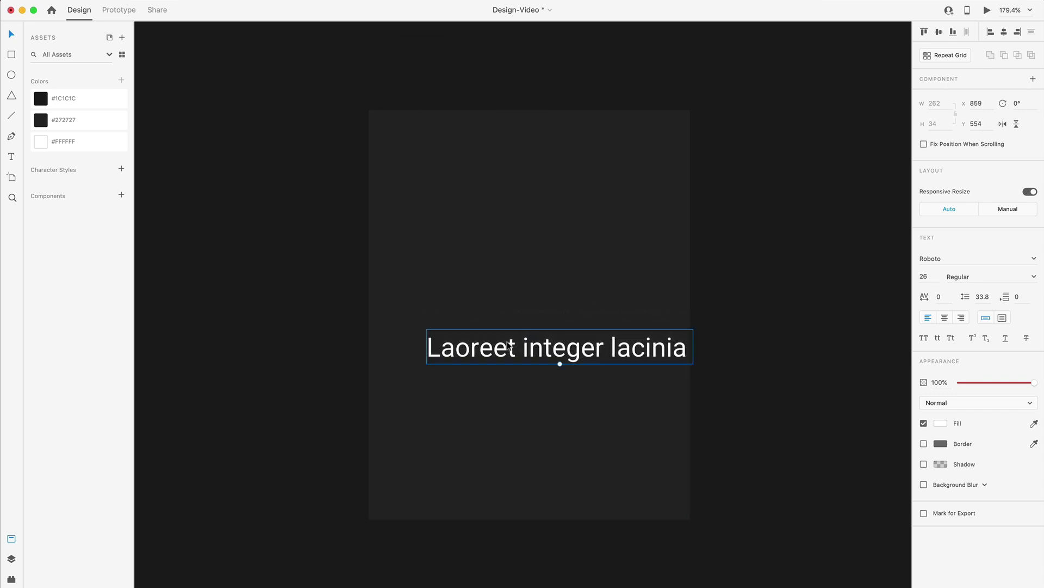
- Set the title to size 30 Bold and shift it further left
click(935, 276)
text(30)
click(1034, 277)
click(957, 372)
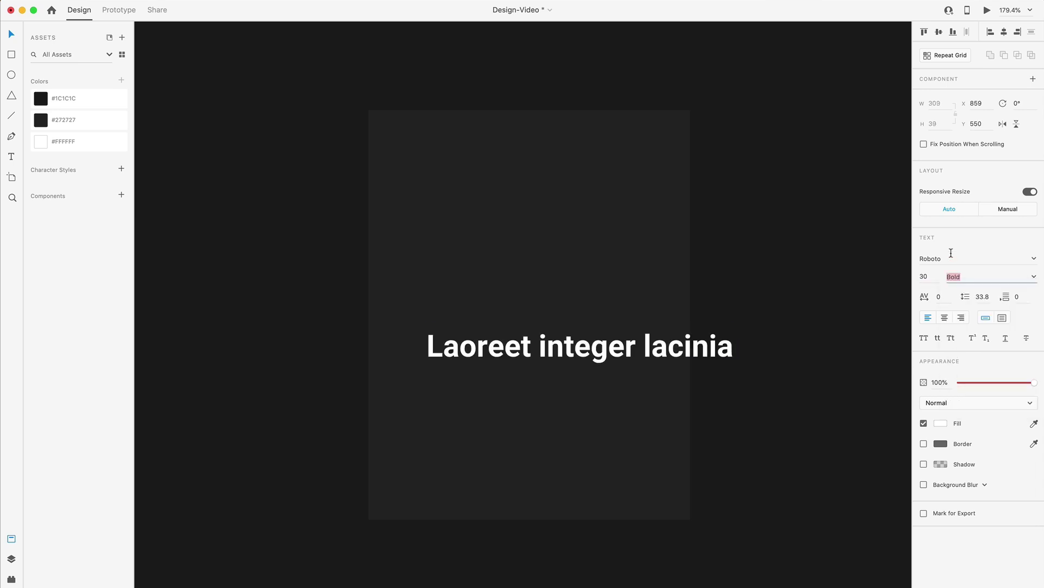
drag(626, 345, 591, 346)
- Make the title a fixed-width box wrapping onto two lines with line spacing 39
click(1004, 319)
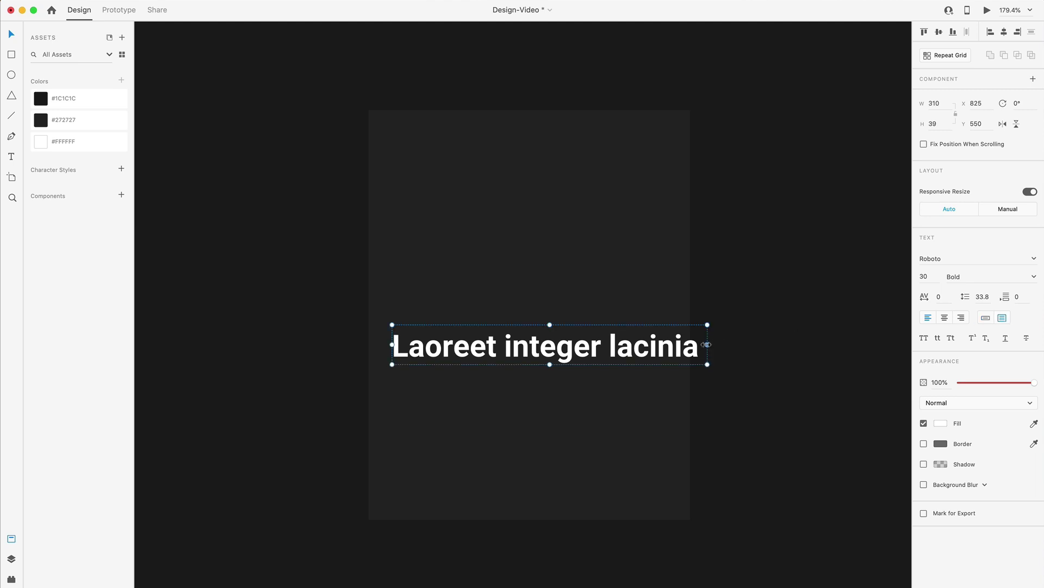
drag(707, 344, 588, 344)
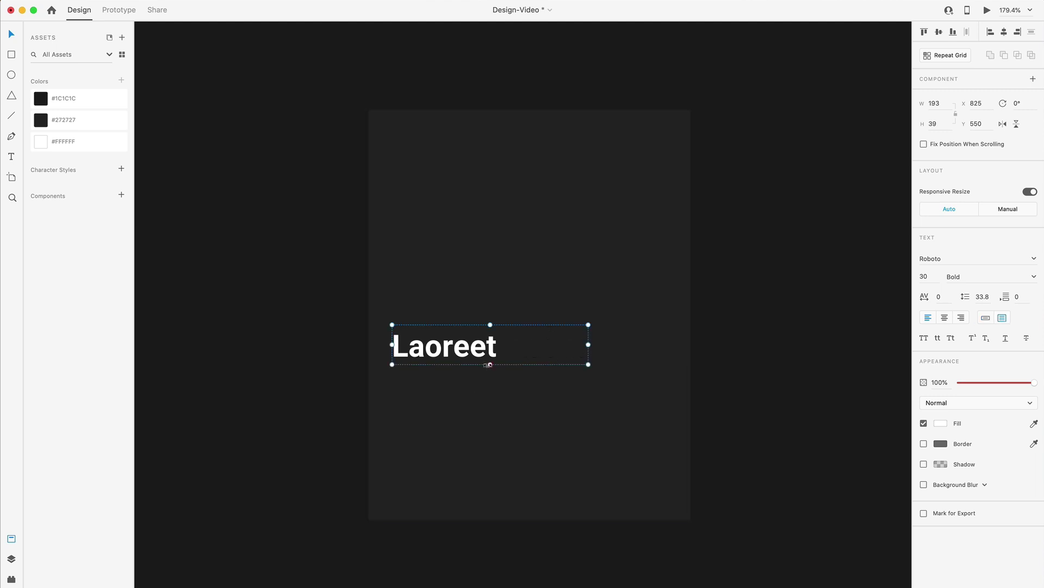
double_click(490, 364)
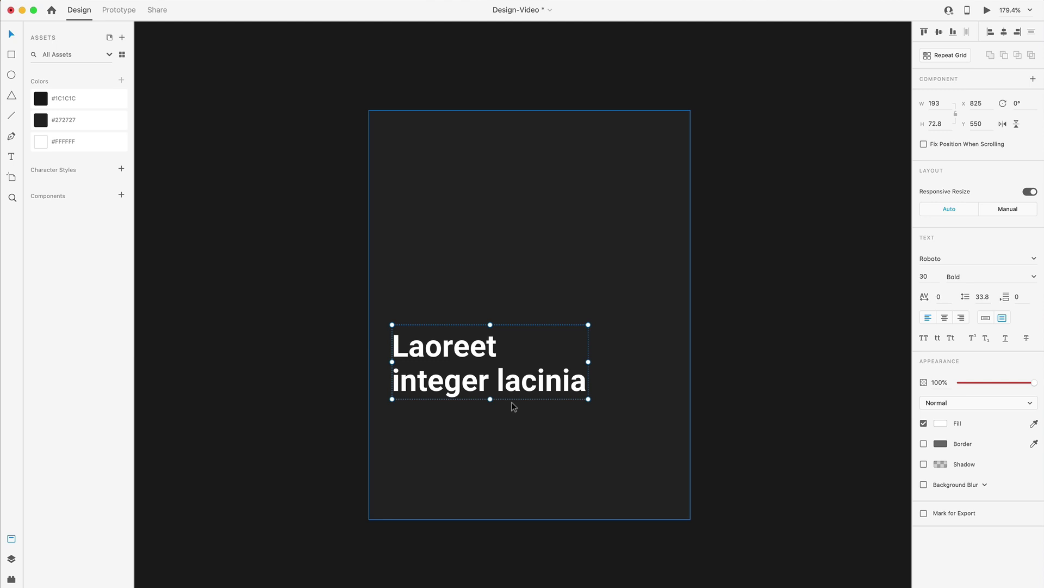
click(982, 297)
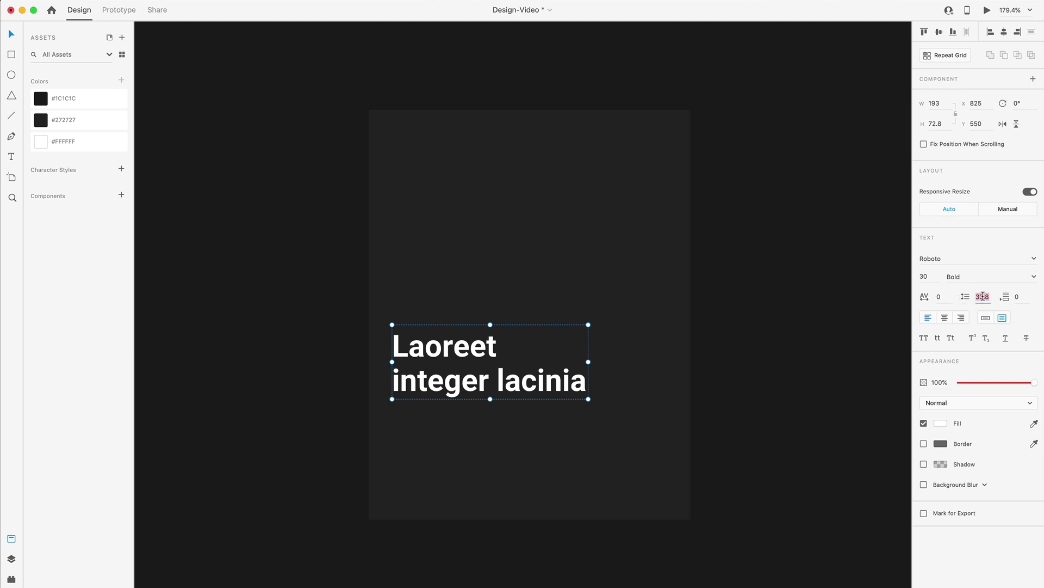
text(3)
text(9)
key(Return)
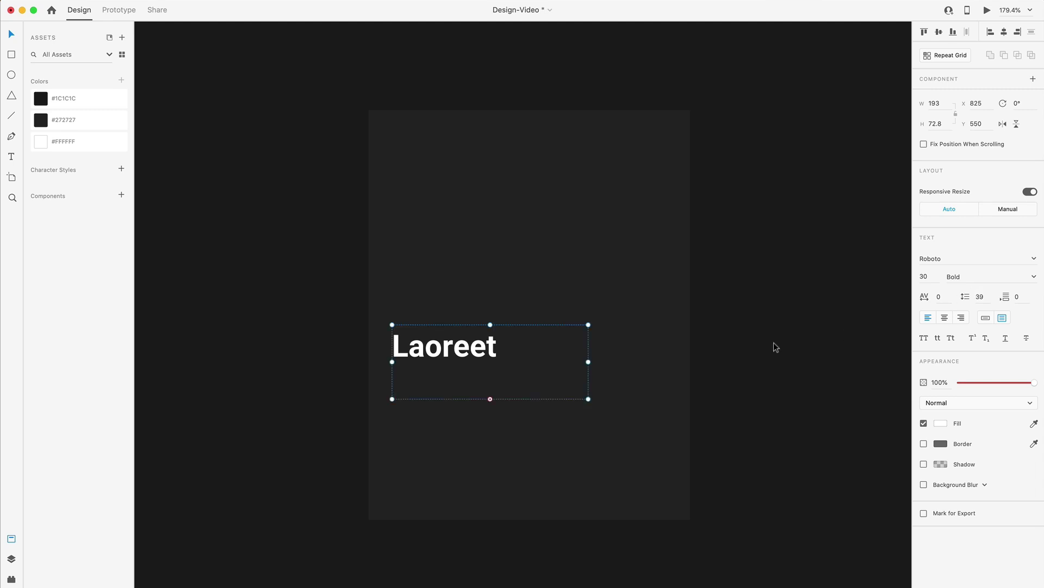
double_click(490, 399)
- Draw a text area below the title and fill it with a Content Generator placeholder paragraph
key(t)
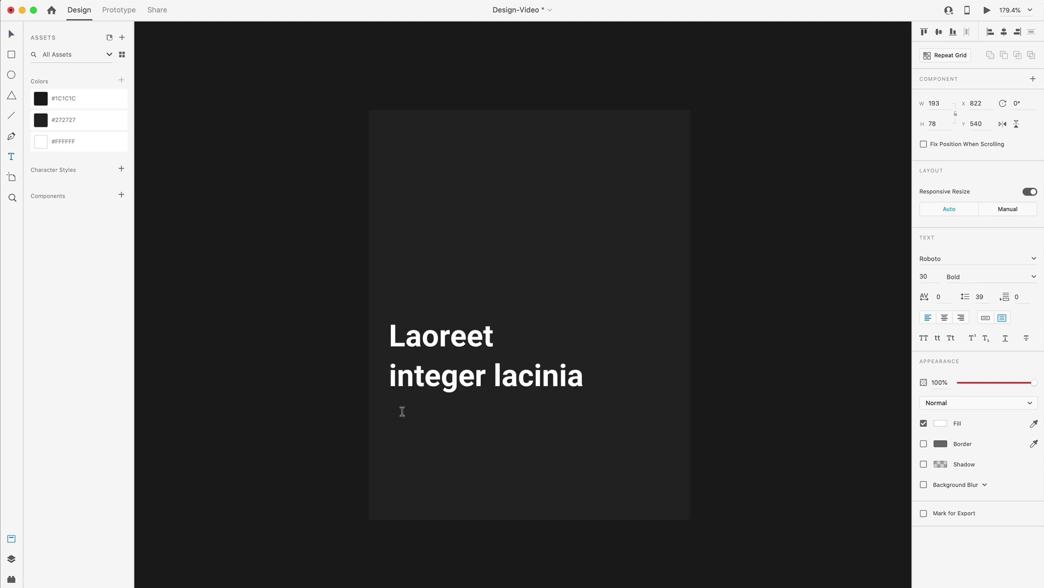
drag(403, 414, 649, 495)
text(dsaf)
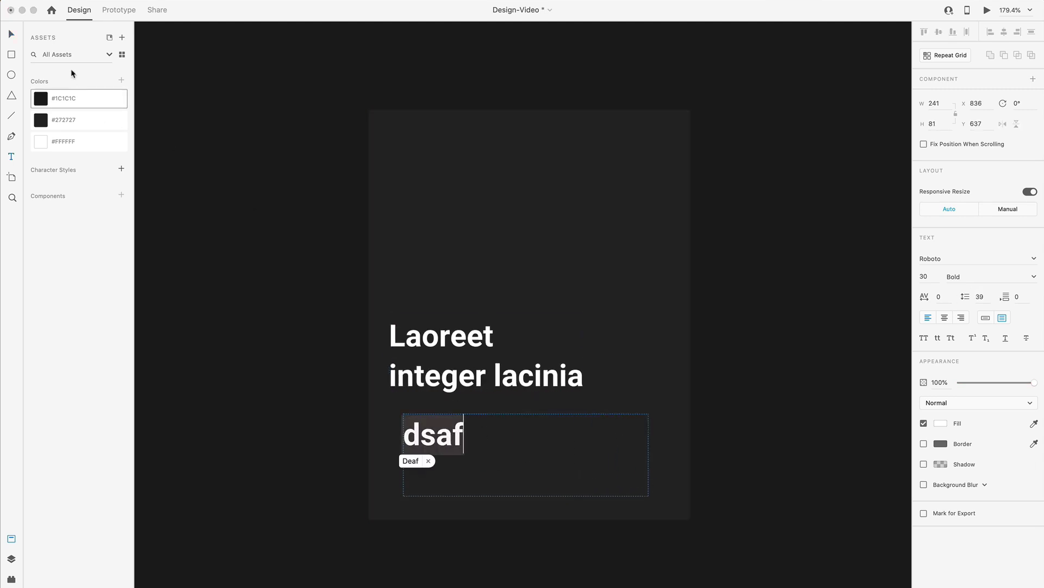
click(17, 34)
click(134, 1)
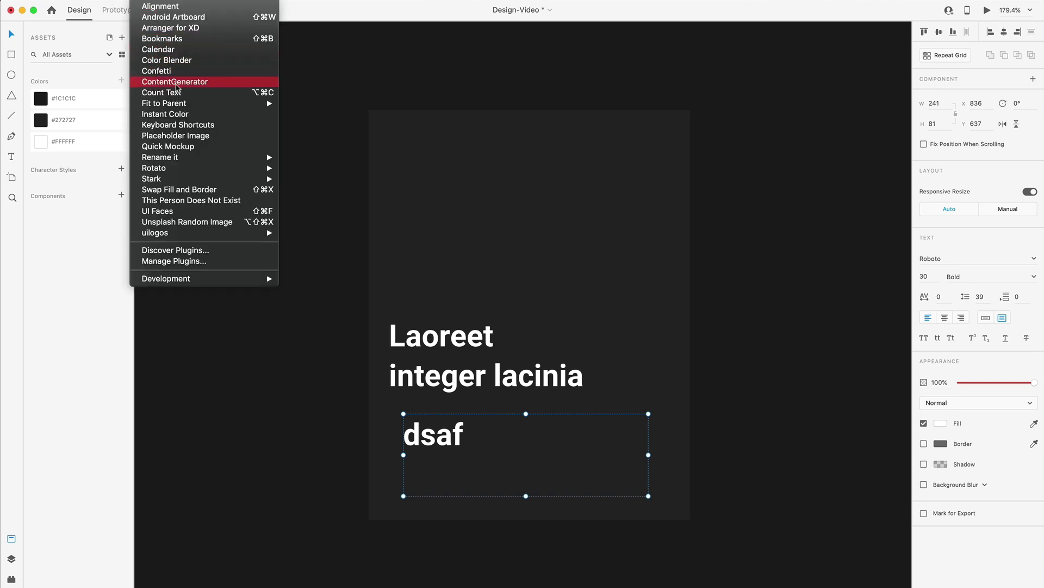
click(178, 86)
click(454, 262)
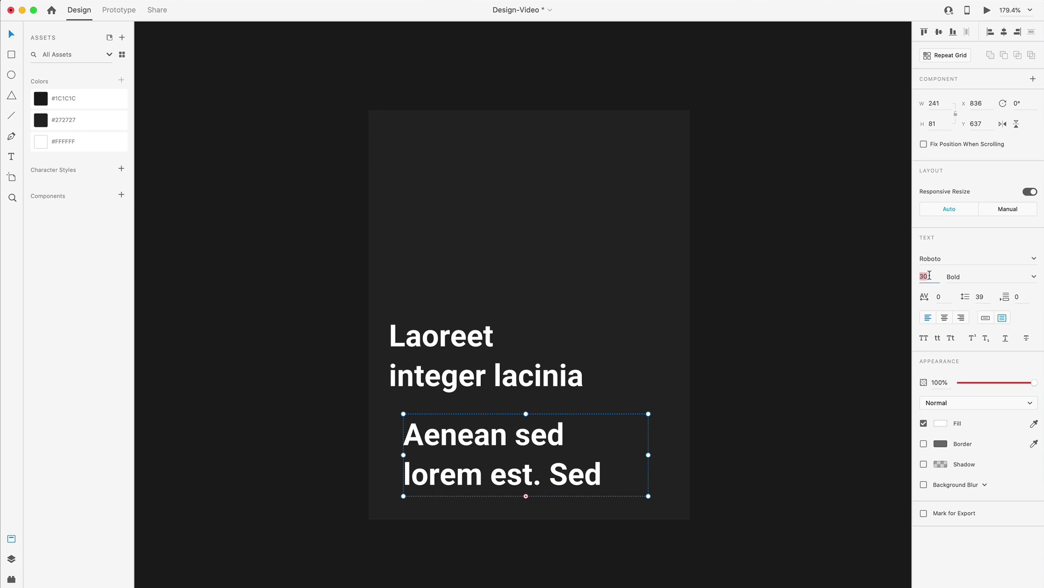
- Style the paragraph at size 16, Regular weight, with line spacing 16*1.5 (24)
text(16)
key(Return)
click(955, 277)
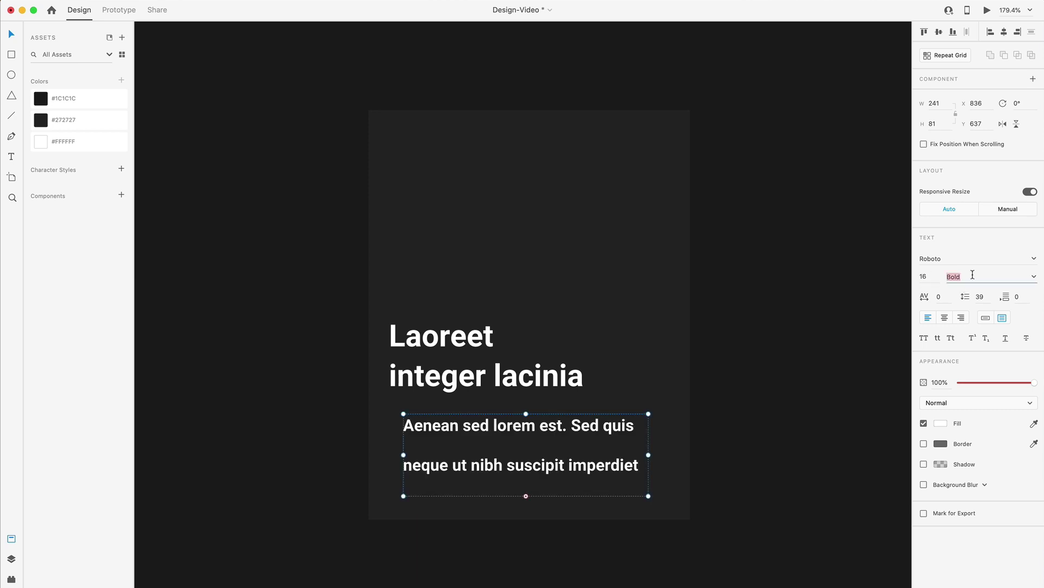
text(Regular)
key(Return)
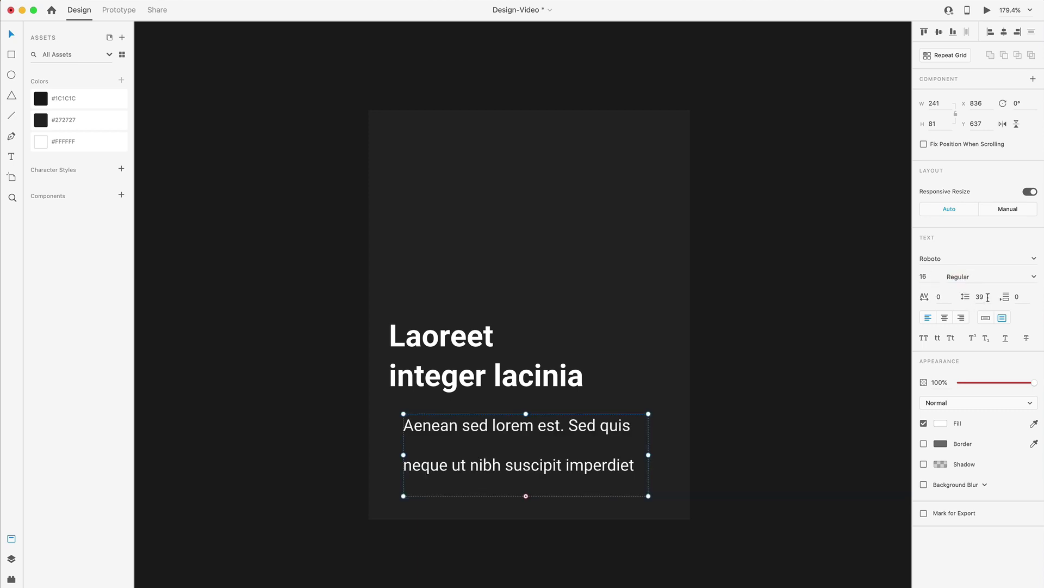
click(980, 297)
text(16*1.5)
key(Return)
- Align the paragraph's left edge with the title and fine-tune its width
drag(515, 457, 476, 443)
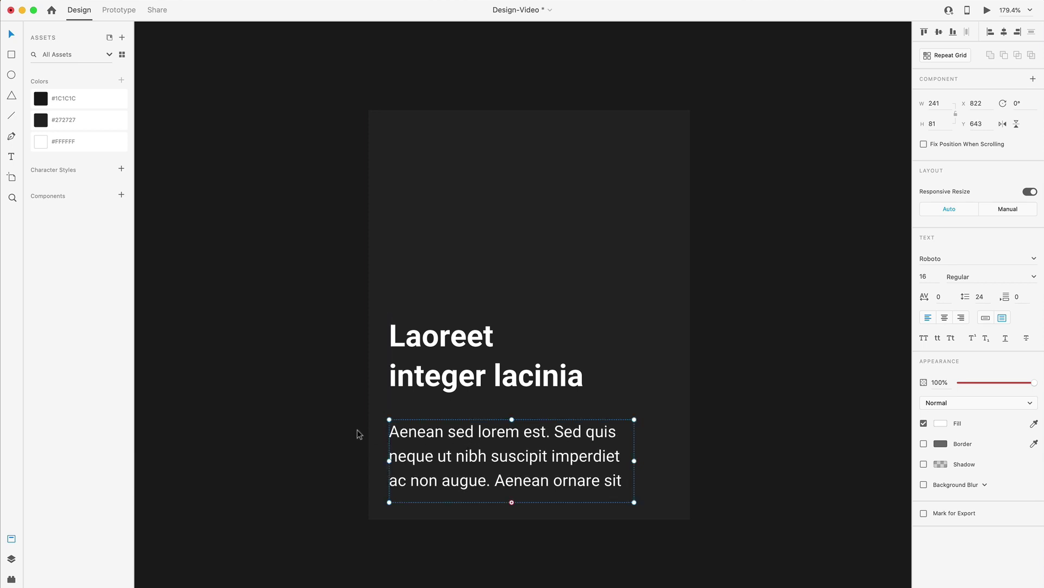
key(alt)
mouse_move(635, 459)
mouse_down()
mouse_move(657, 459)
mouse_move(629, 460)
mouse_up()
- Move the title and paragraph up together, nudging them down one pixel
shift+click(458, 381)
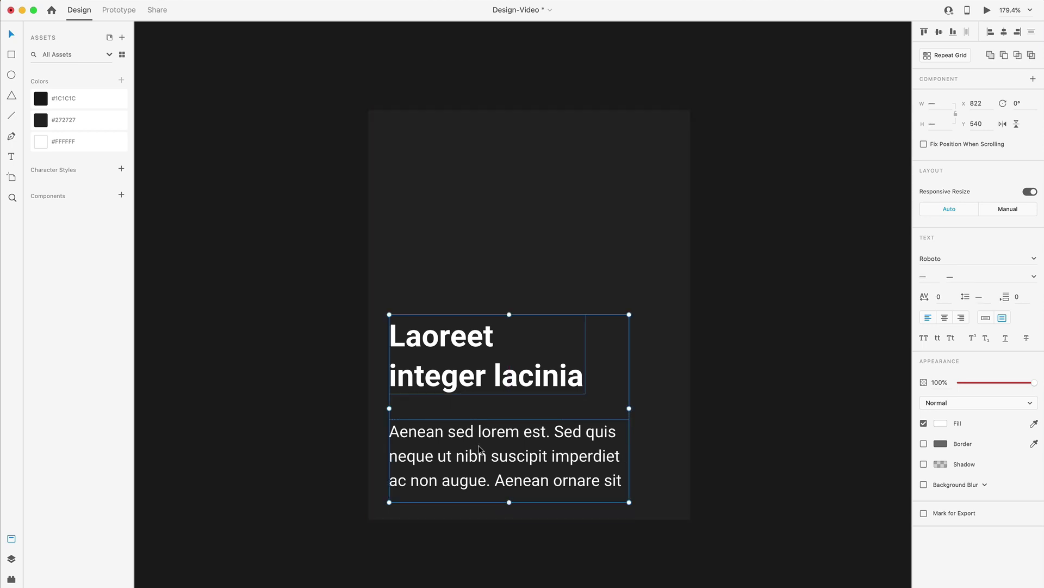
drag(480, 445, 479, 442)
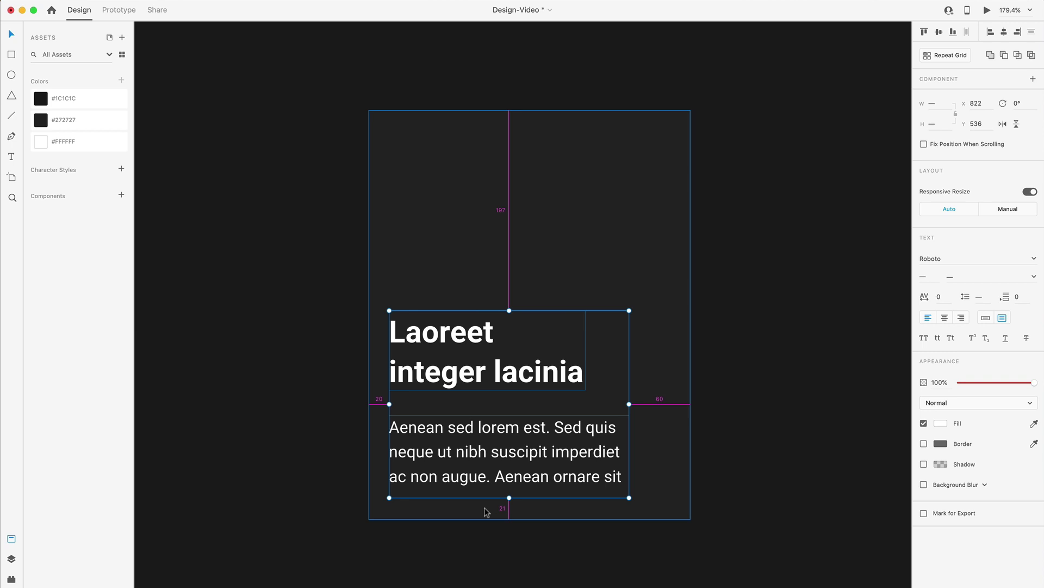
key(Down)
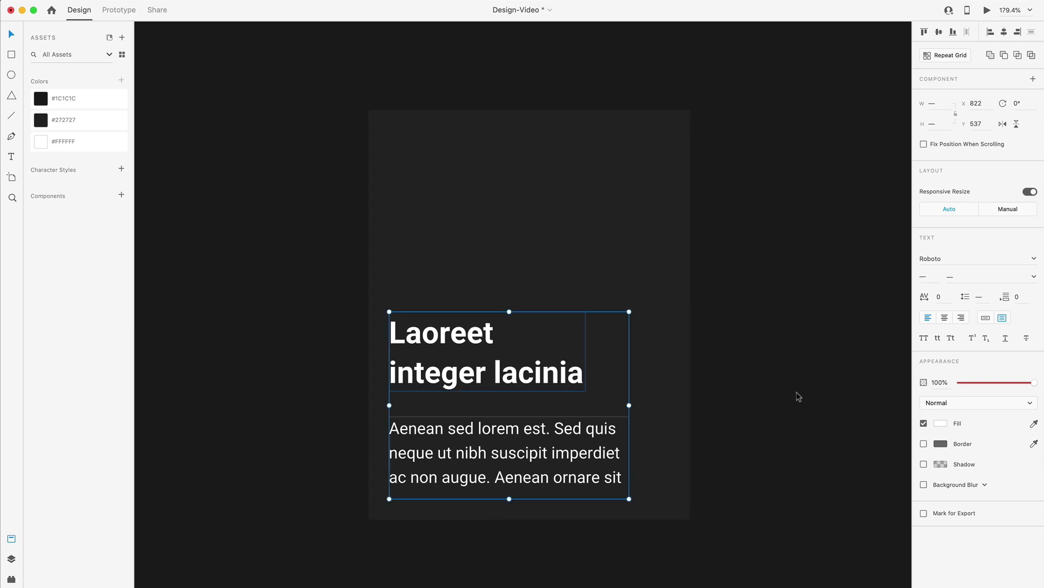
- Lower the paragraph's opacity to 60%
click(696, 420)
click(561, 438)
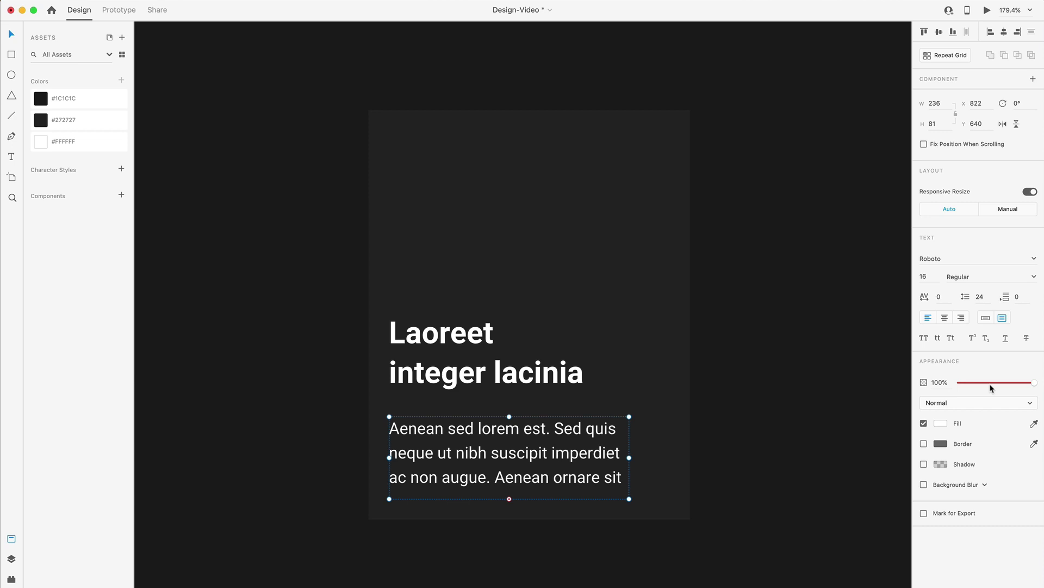
drag(991, 387, 1005, 383)
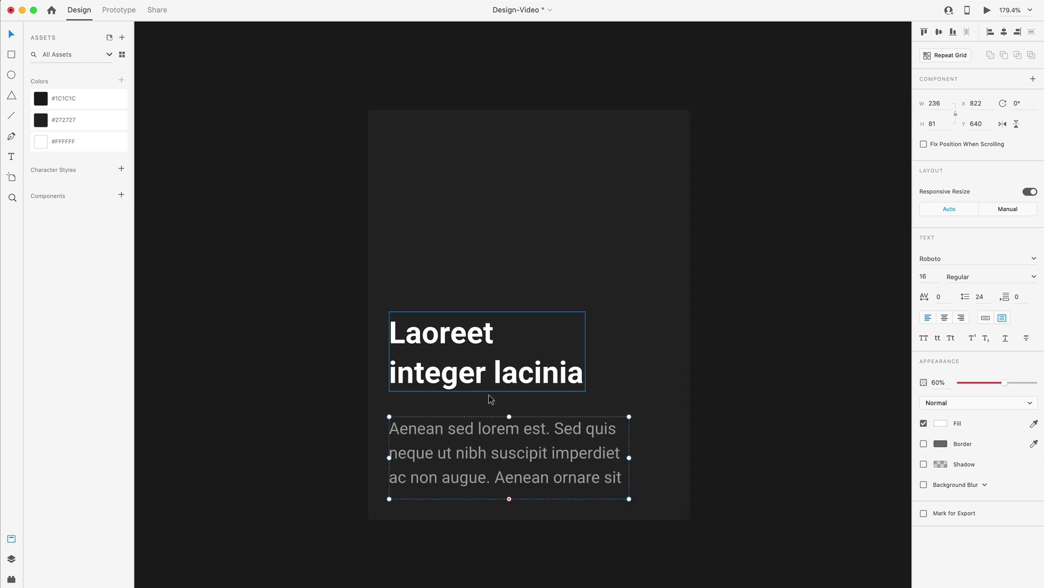
- Trim the paragraph so it ends at 'ornare sit.', deleting the extra sentences
double_click(486, 477)
drag(486, 477, 551, 479)
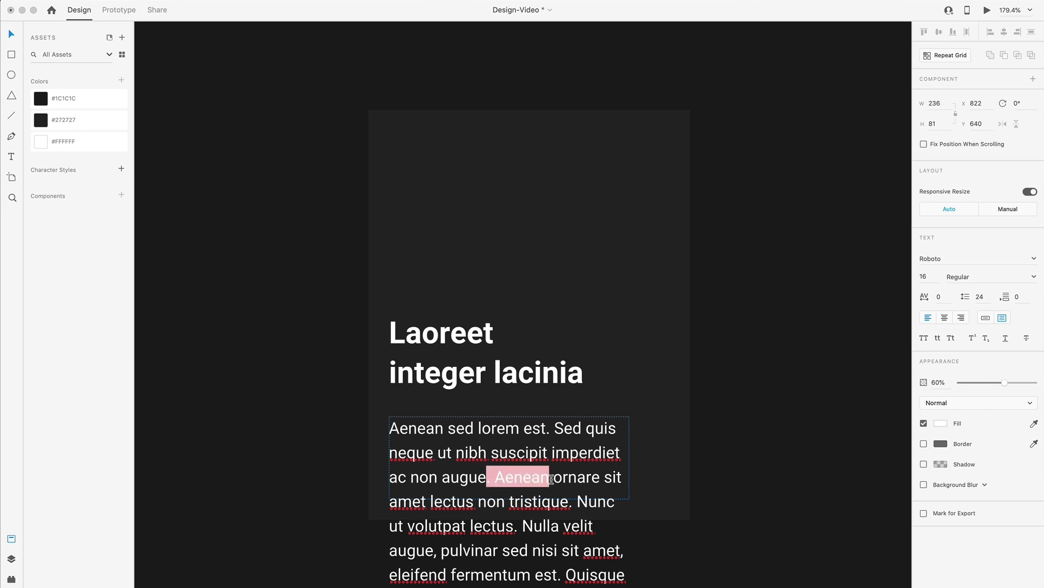
key(BackSpace)
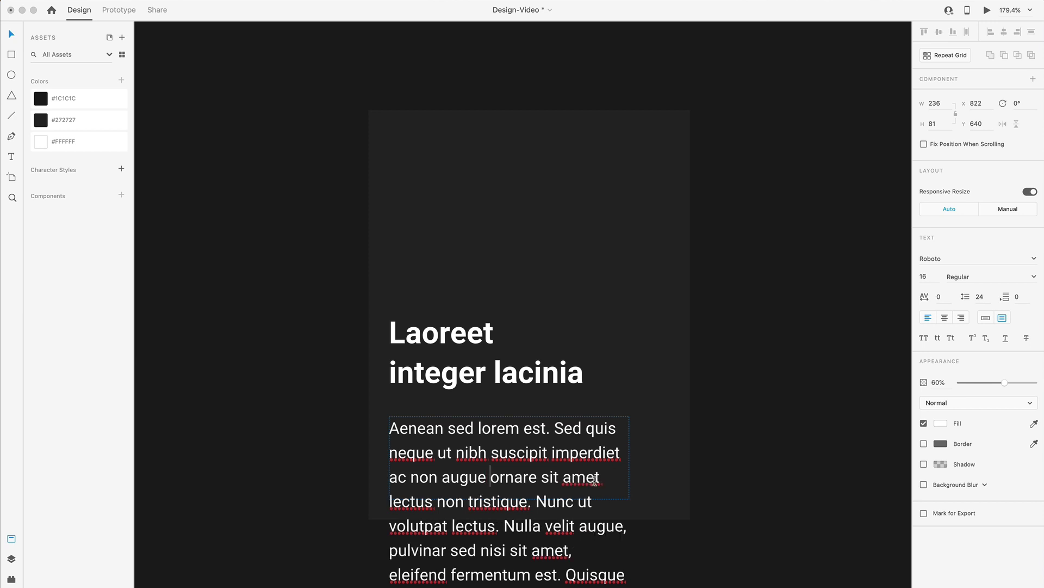
drag(560, 476, 634, 477)
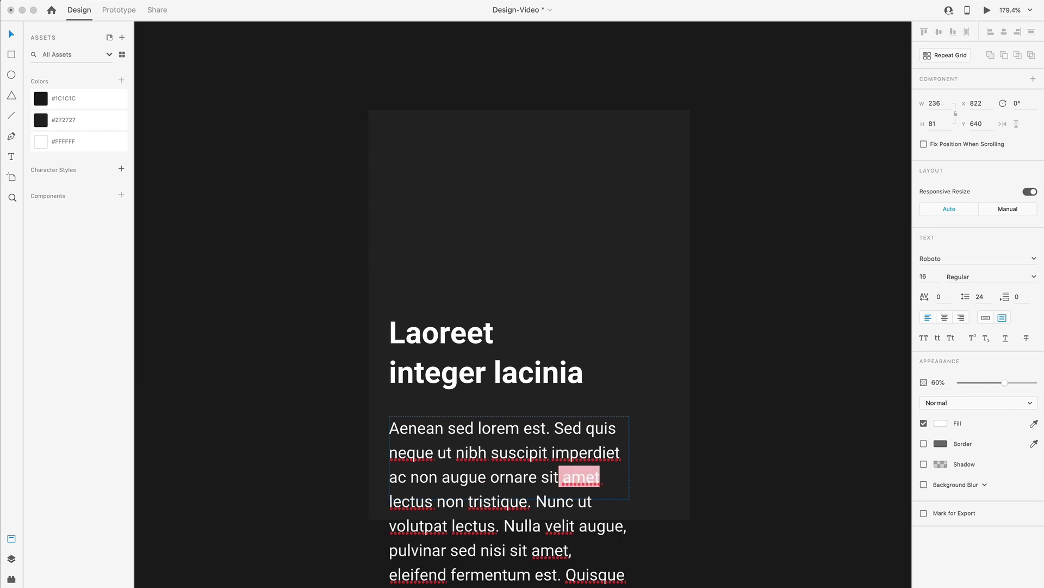
key(BackSpace)
text(.lectus)
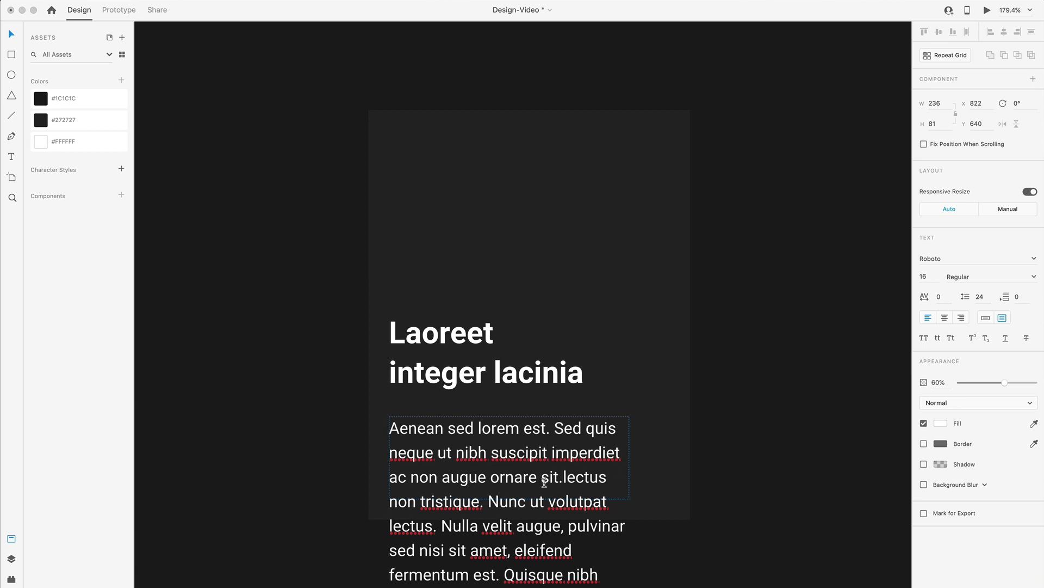
drag(564, 477, 599, 584)
key(BackSpace)
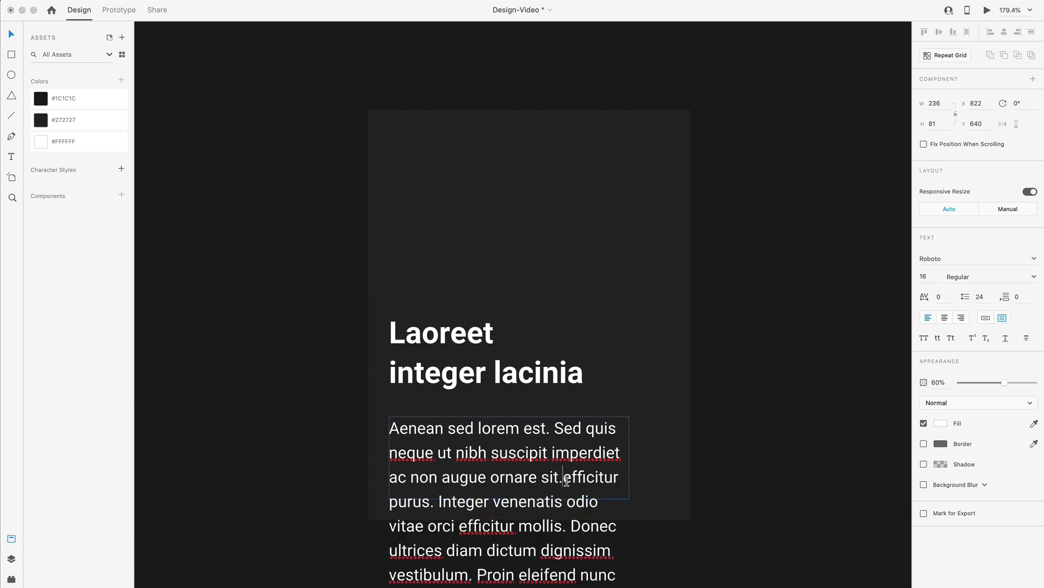
drag(564, 477, 579, 574)
key(BackSpace)
drag(564, 477, 700, 555)
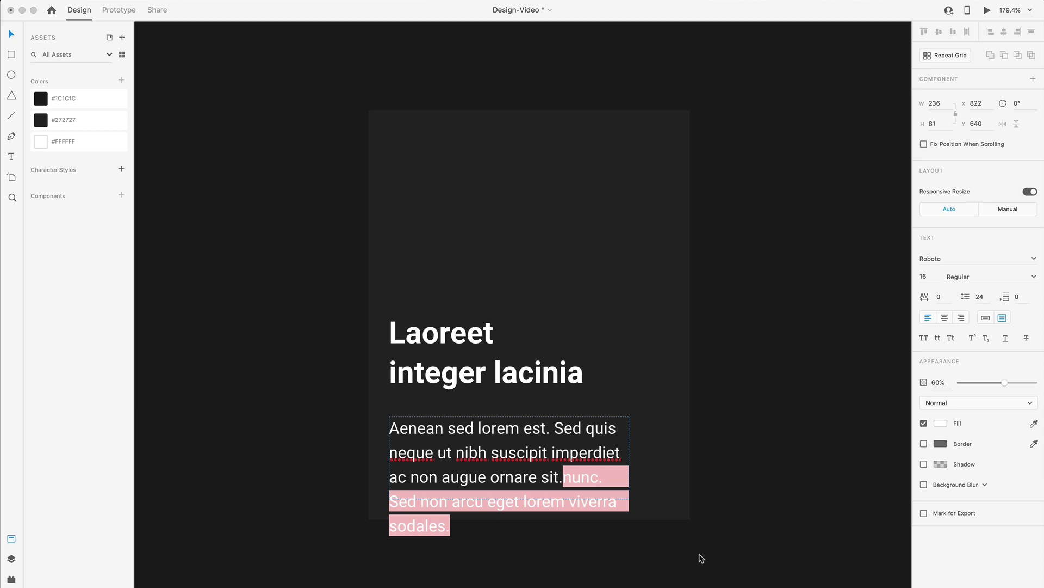
key(BackSpace)
key(Escape)
- Shrink the heading to size 25, fit its box height, and move it slightly lower
click(485, 354)
scroll(569, 304, down, 2)
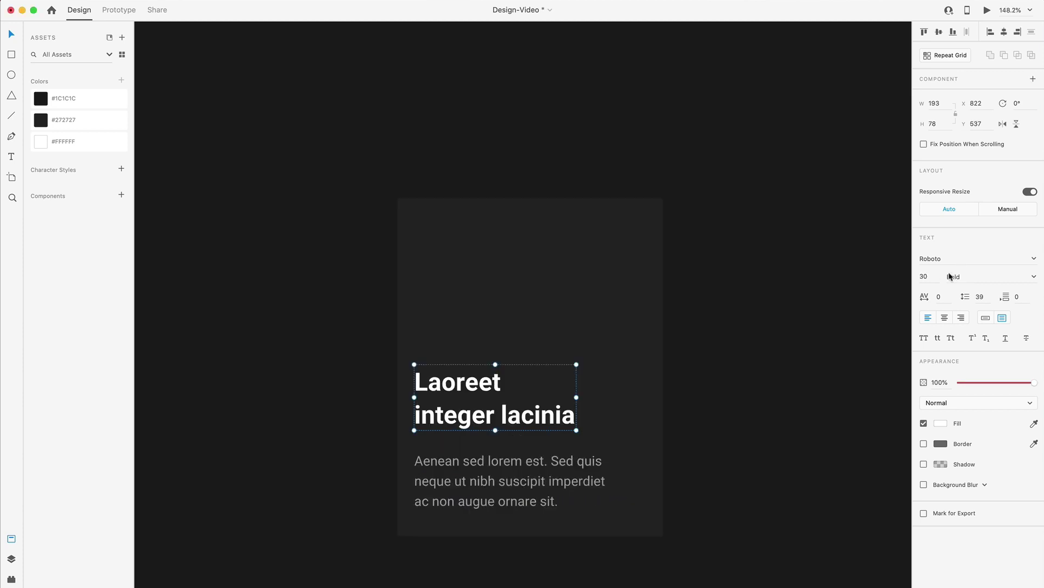
text(25)
key(Return)
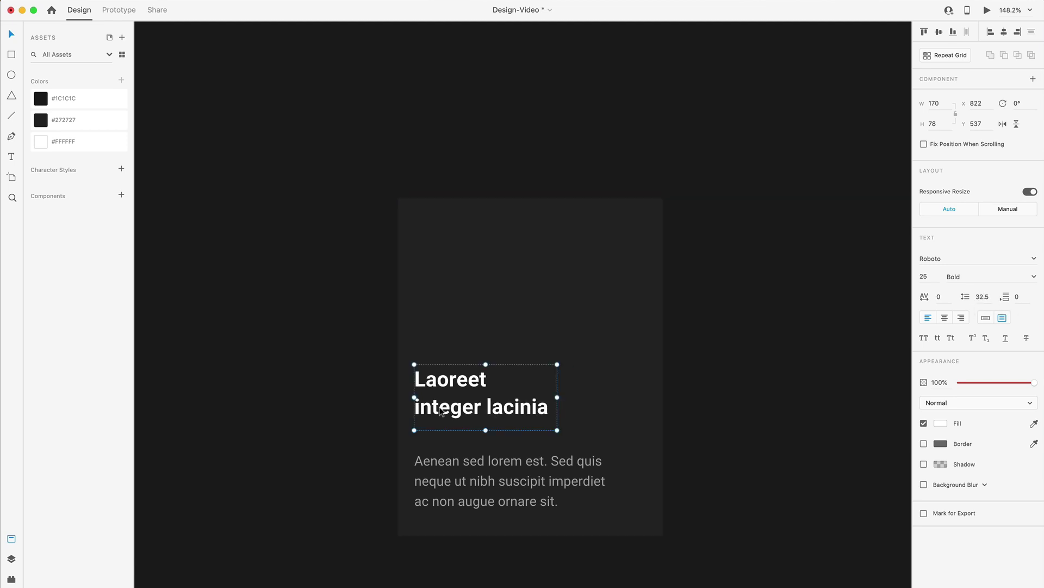
double_click(486, 429)
drag(468, 404, 468, 414)
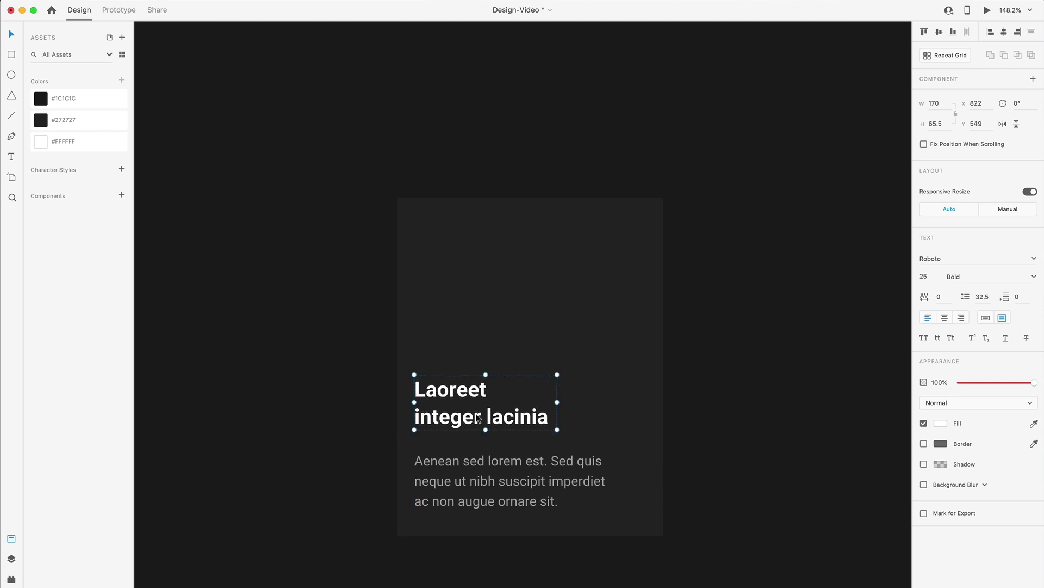
- Search Nucleo for 'arrow' and drop an arrow icon onto the card's bottom-right
click(809, 513)
scroll(825, 505, down, 3)
scroll(825, 504, up, 5)
key(super+shift+n)
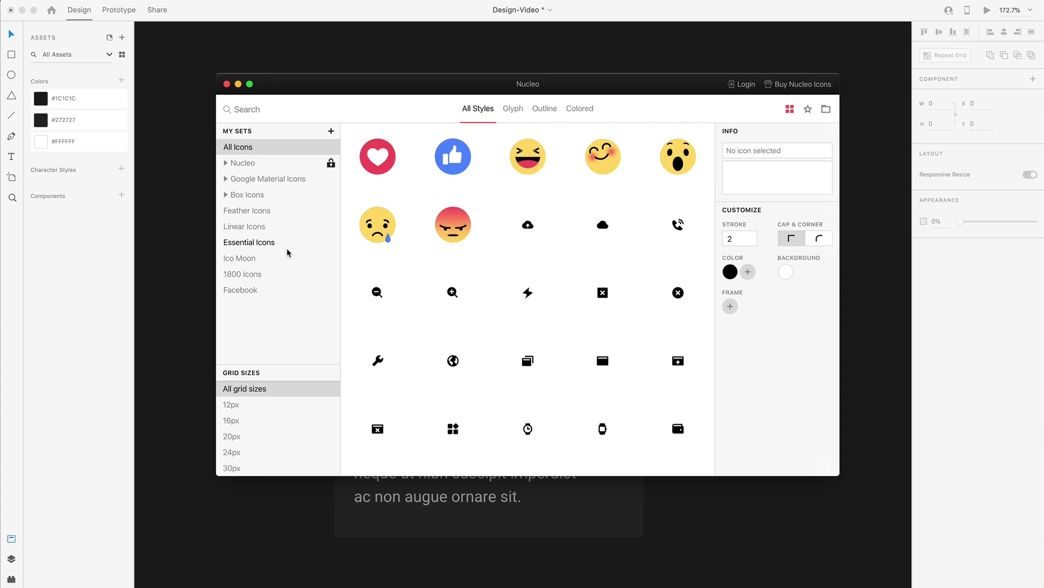
text(arrow)
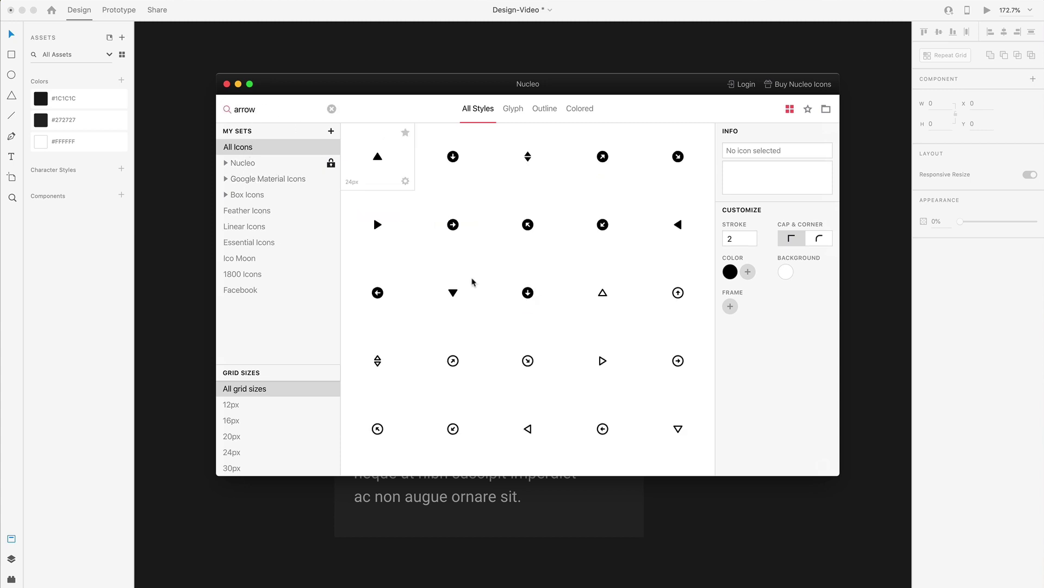
scroll(530, 305, down, 1)
scroll(532, 314, down, 2)
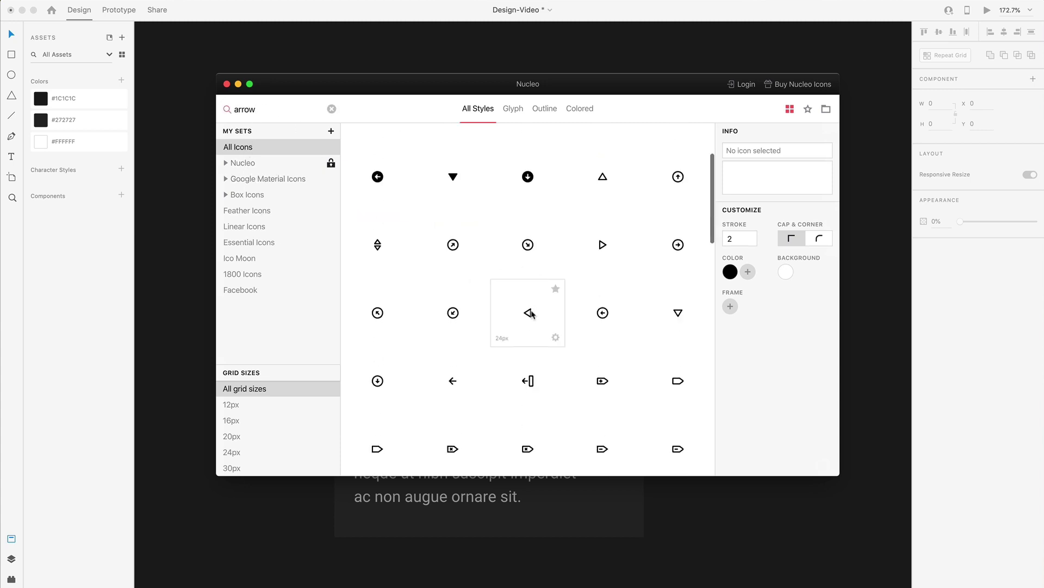
drag(453, 378, 753, 553)
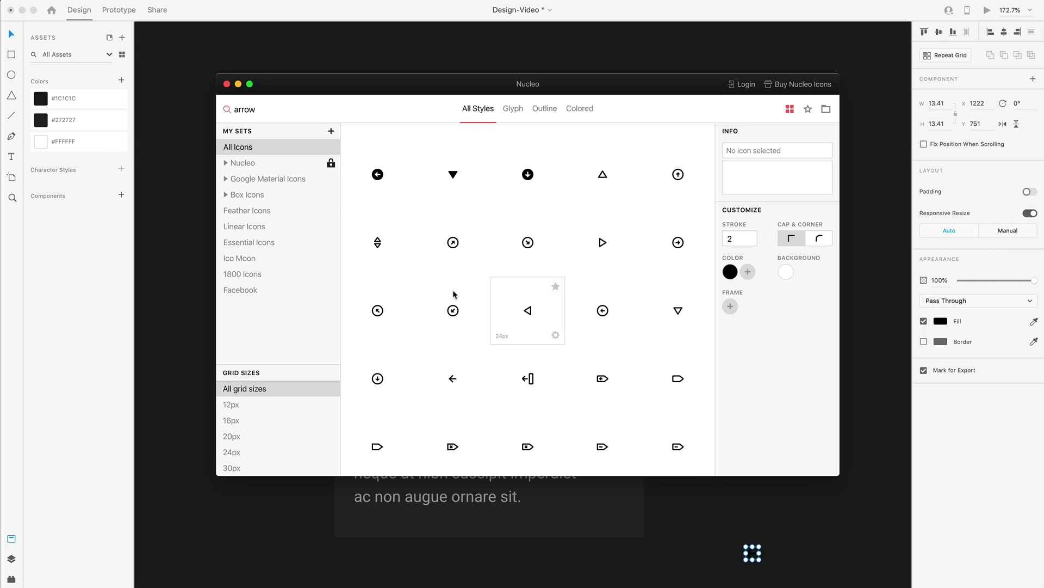
click(227, 84)
- Make the arrow #FFFFFF white and rotate it 180° to point right
click(45, 142)
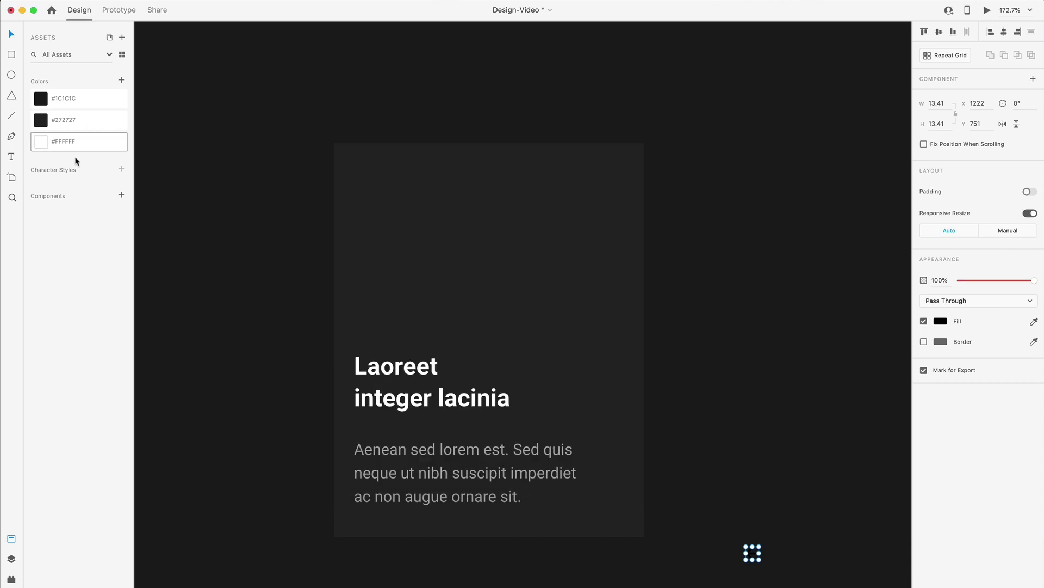
click(40, 143)
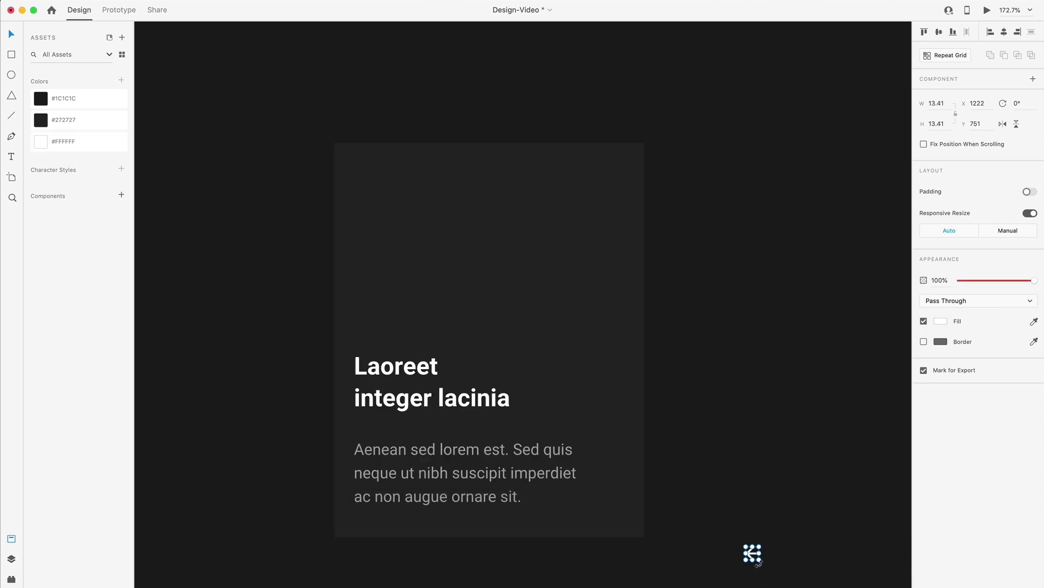
drag(760, 567, 620, 511)
scroll(671, 481, up, 5)
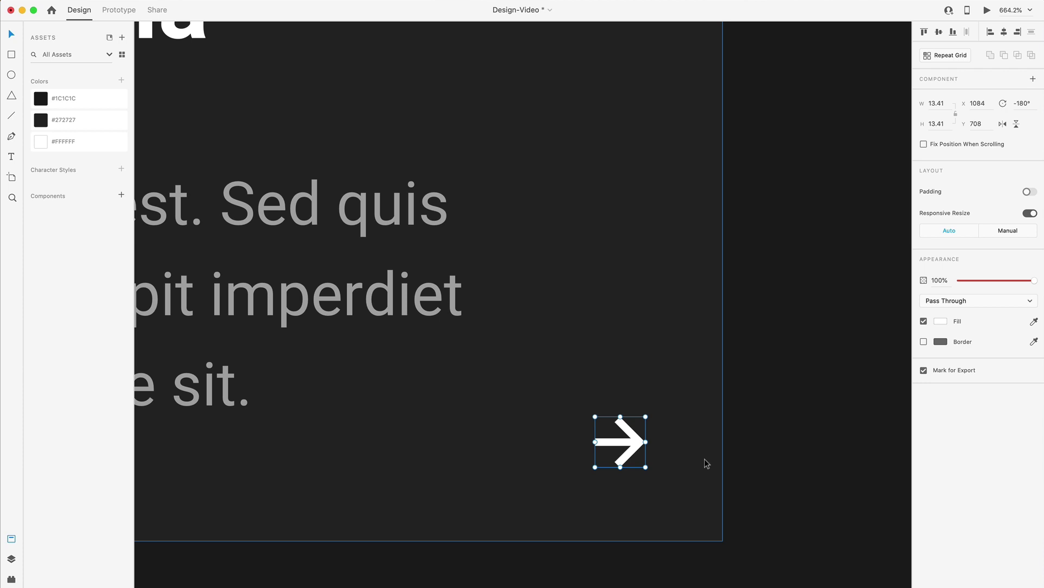
scroll(704, 459, down, 10)
click(733, 306)
- Change the heading to 'YouTube', make it auto-width, and move it nearer the paragraph
scroll(732, 306, right, 2)
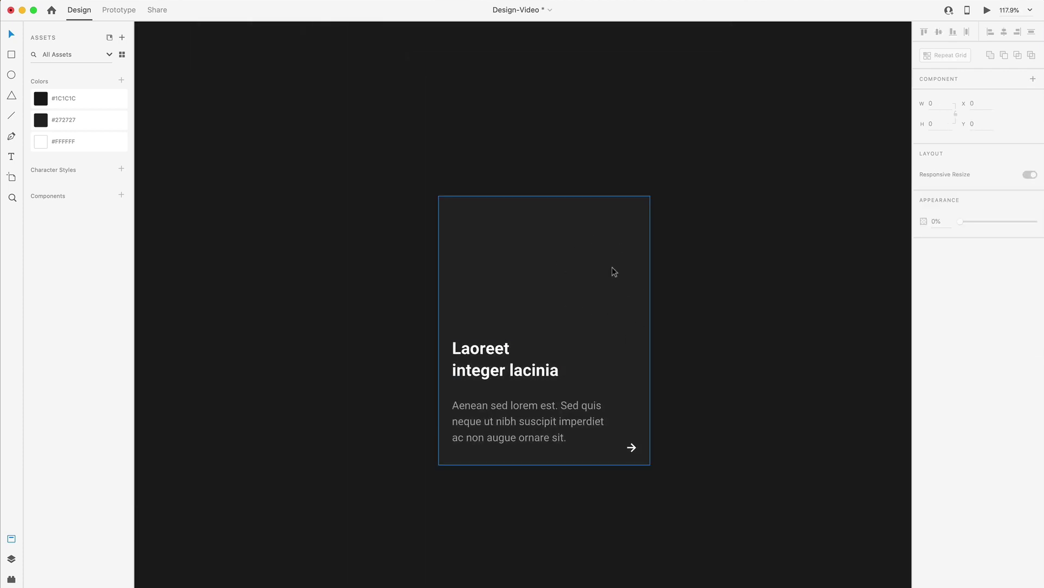
click(492, 371)
key(super+v)
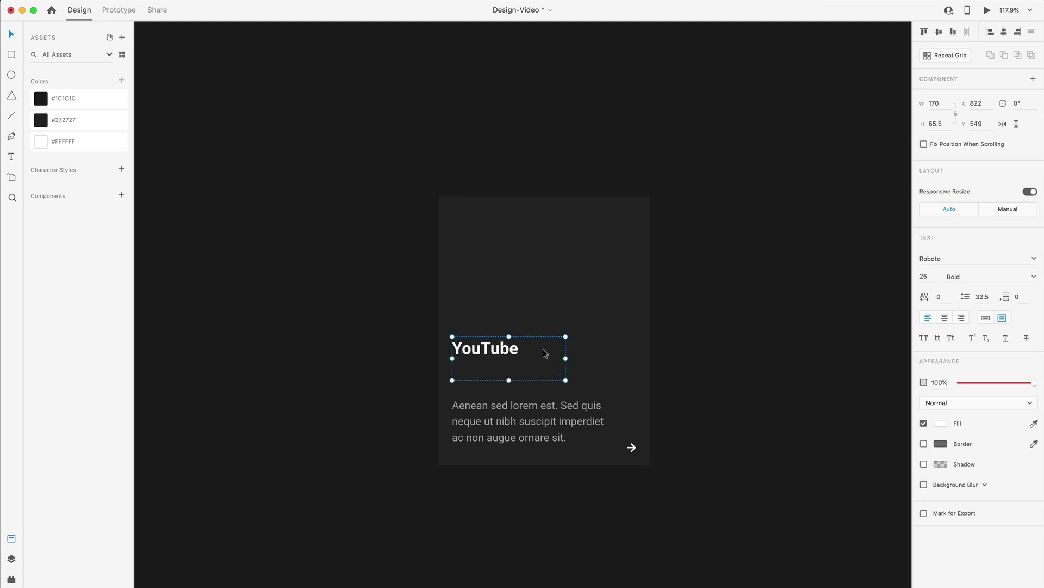
click(985, 318)
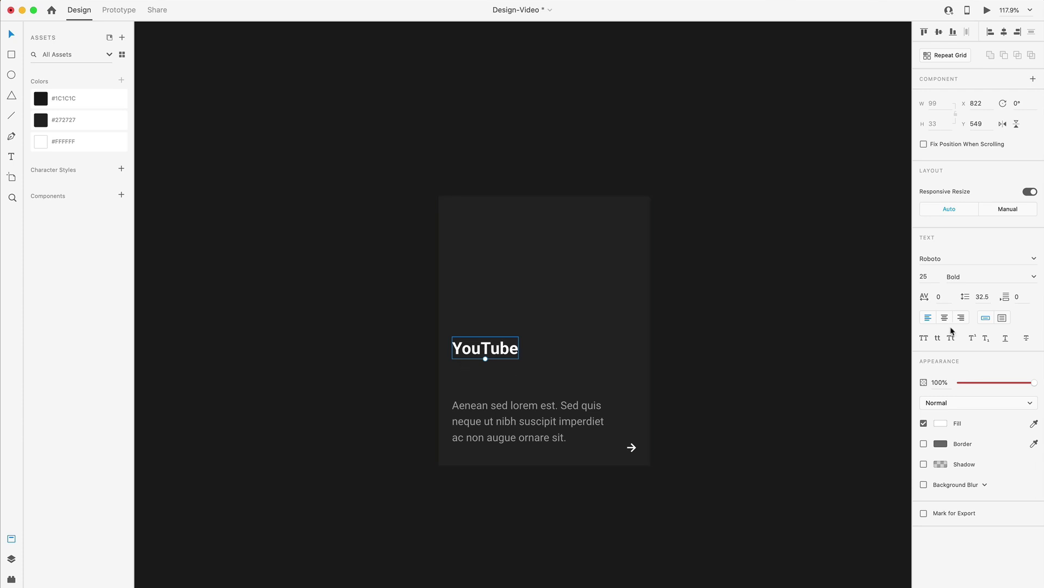
drag(494, 350, 557, 403)
click(735, 402)
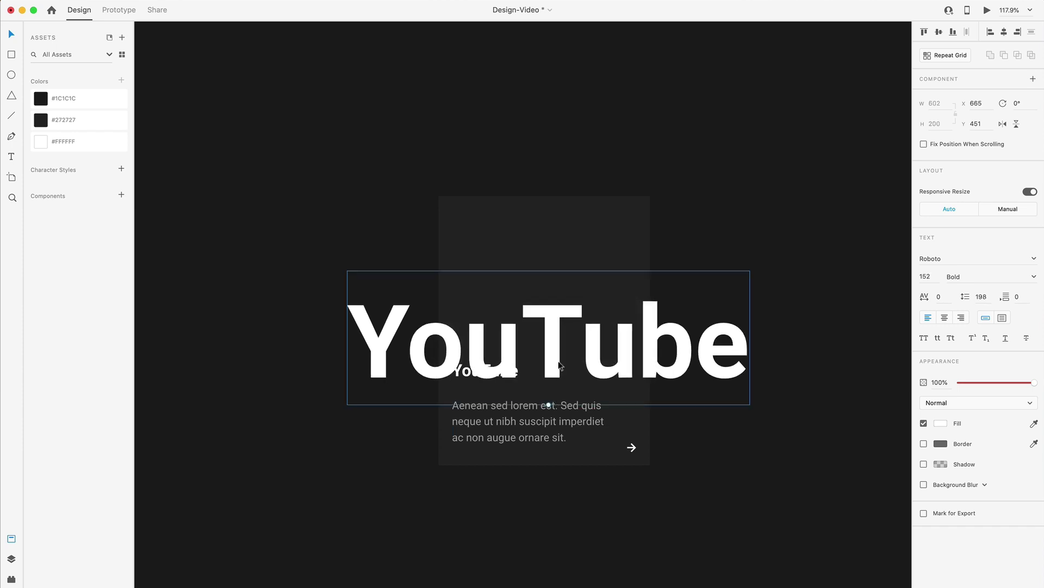
- Position the giant YouTube text over the card's top and enlarge it to size 194
drag(566, 348, 597, 283)
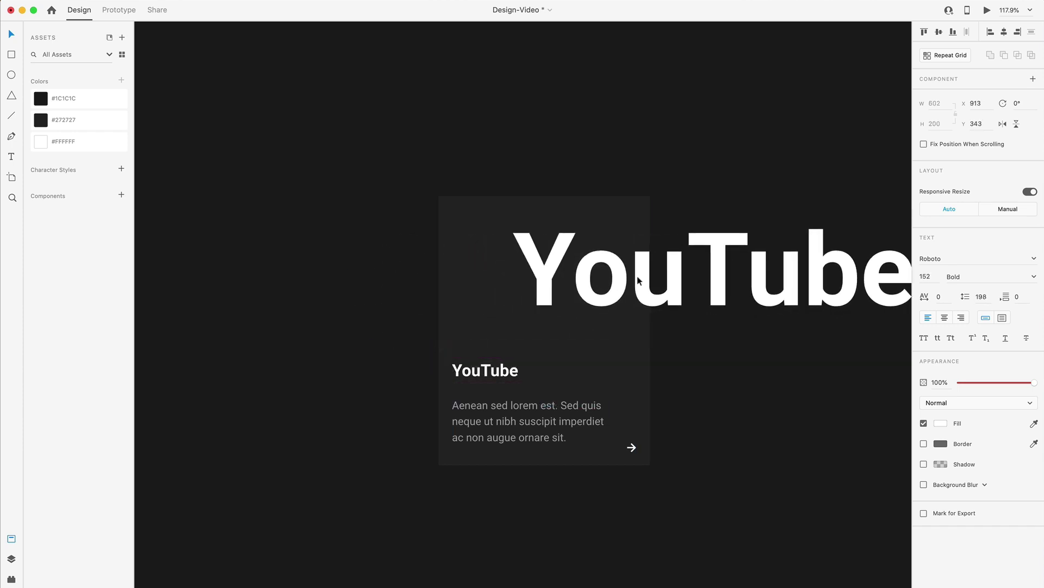
drag(693, 329, 696, 350)
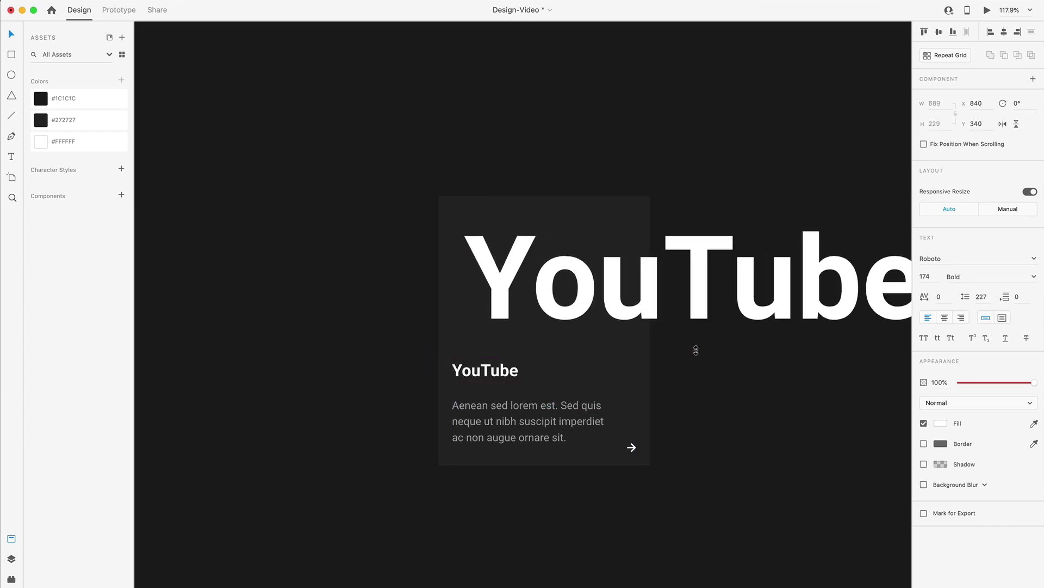
drag(564, 260, 650, 279)
drag(754, 341, 717, 353)
key(super+minus)
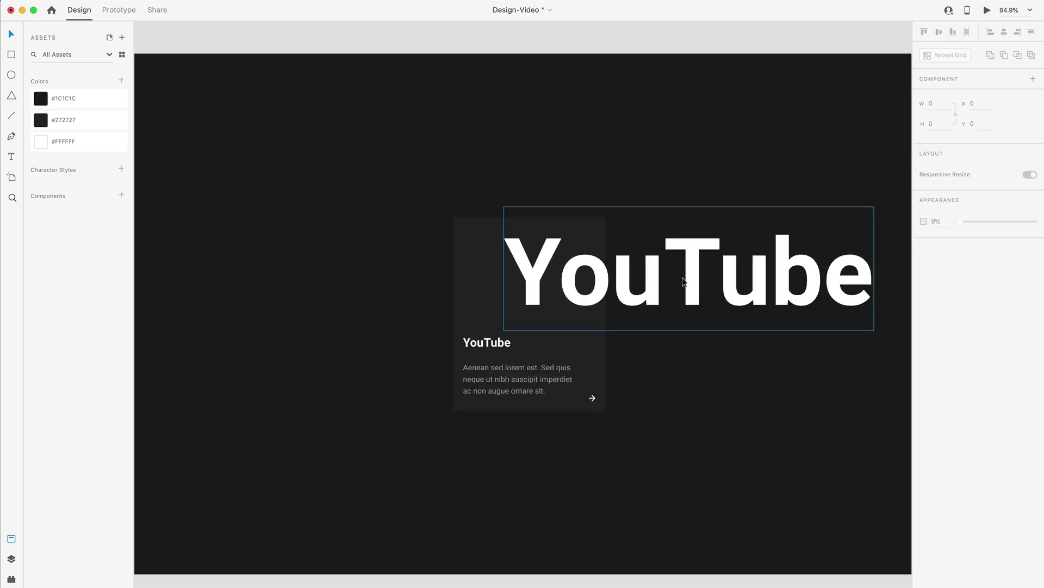
- Bring the card rectangle to the front and mask the giant YouTube text with it
click(445, 261)
click(473, 259)
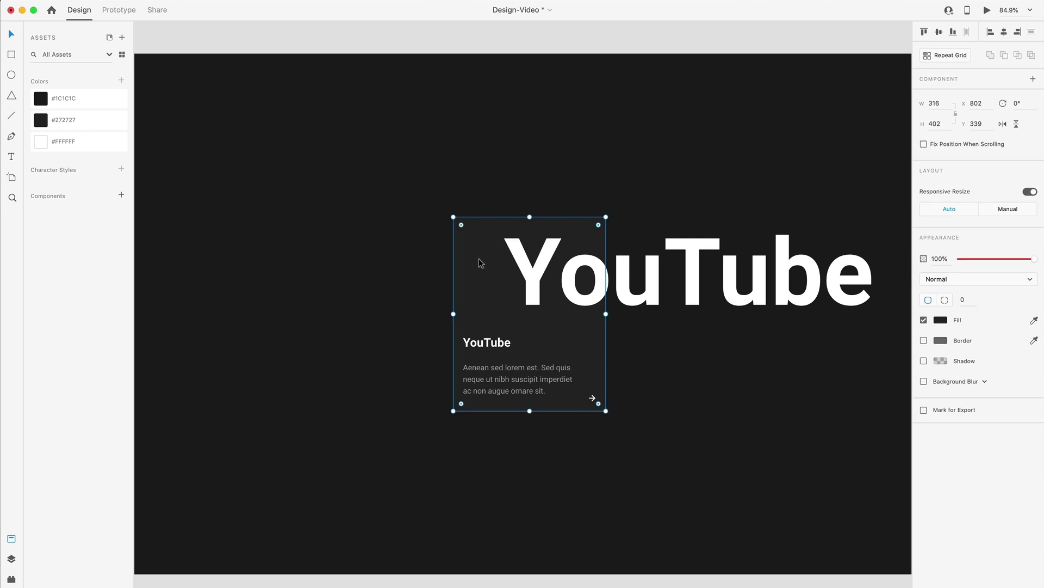
key(super+shift+bracketright)
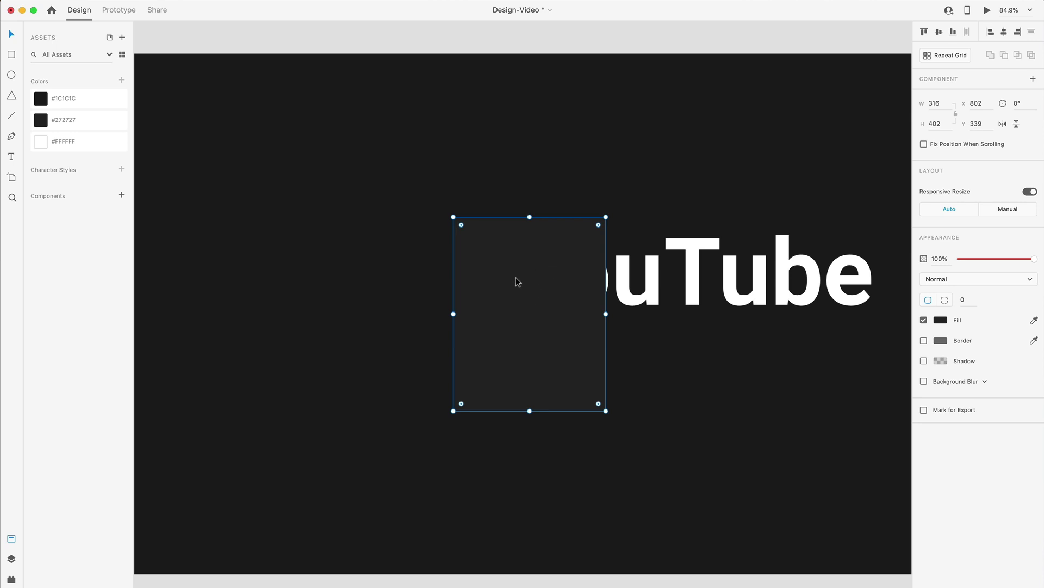
shift+click(689, 251)
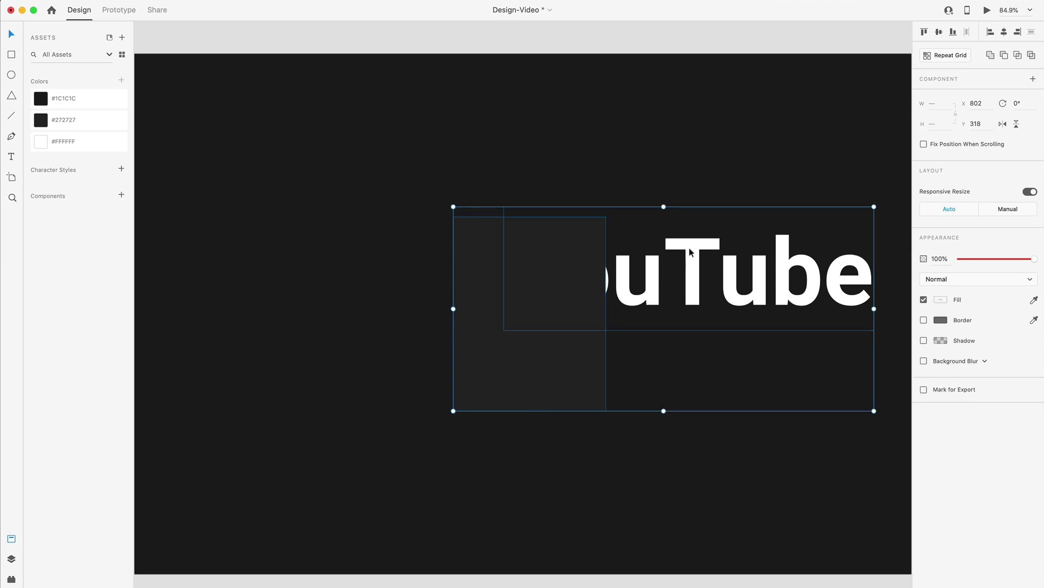
key(shift+super+m)
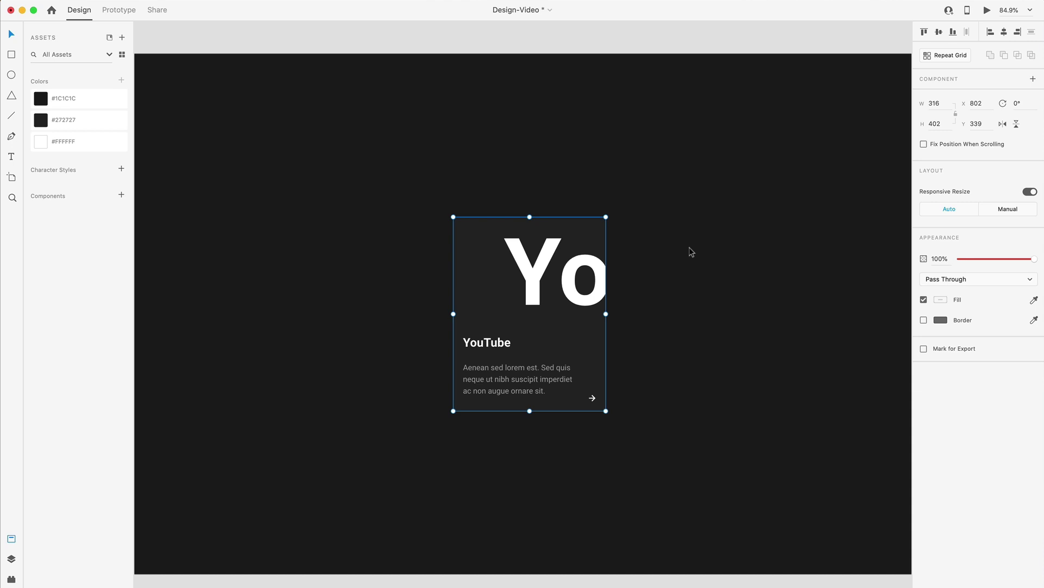
- Test moving the masked card, undo the move, and confirm the giant 'Yo' remains
click(676, 330)
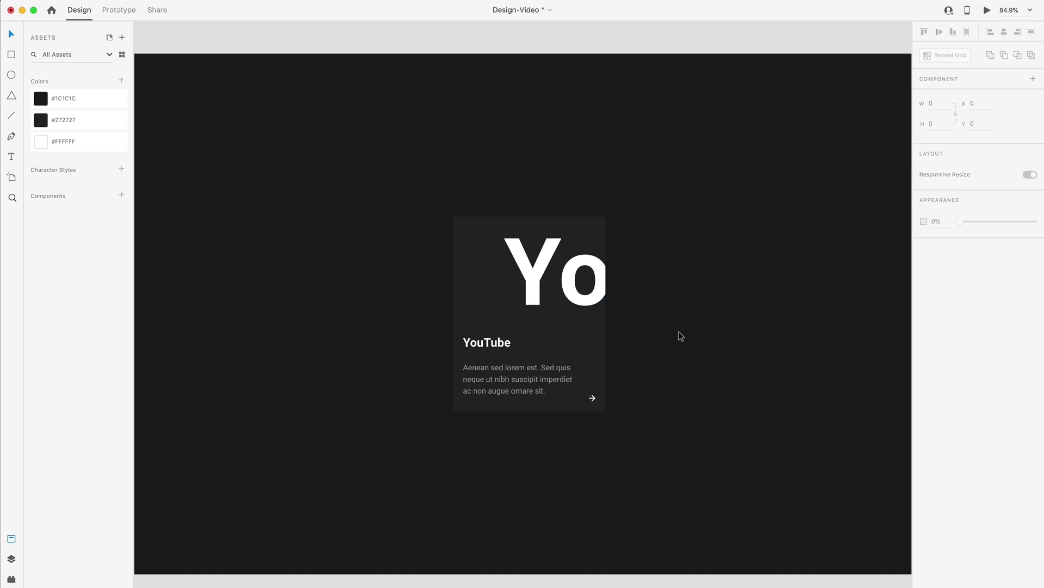
drag(557, 287, 624, 297)
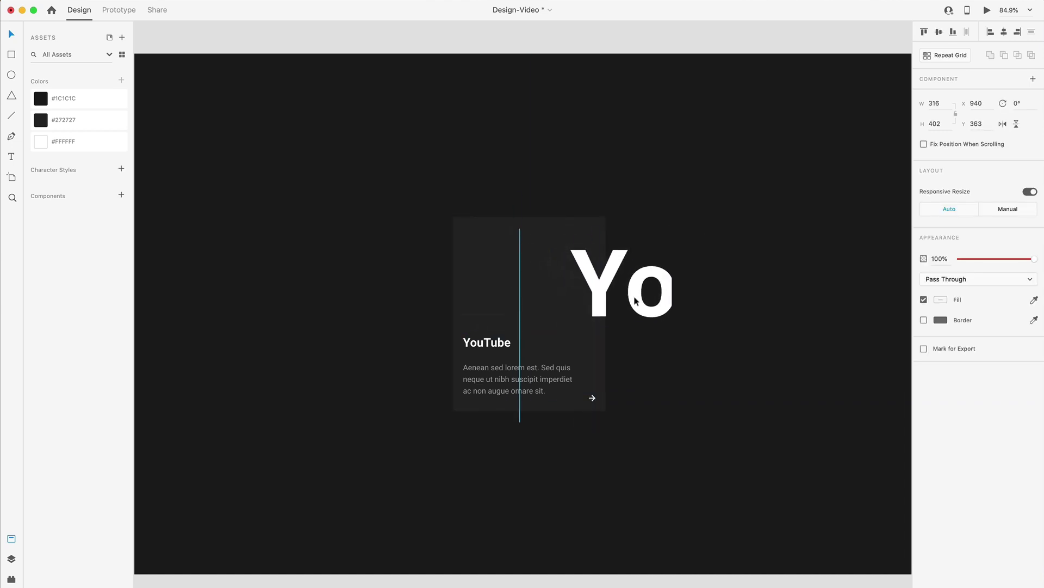
key(super+z)
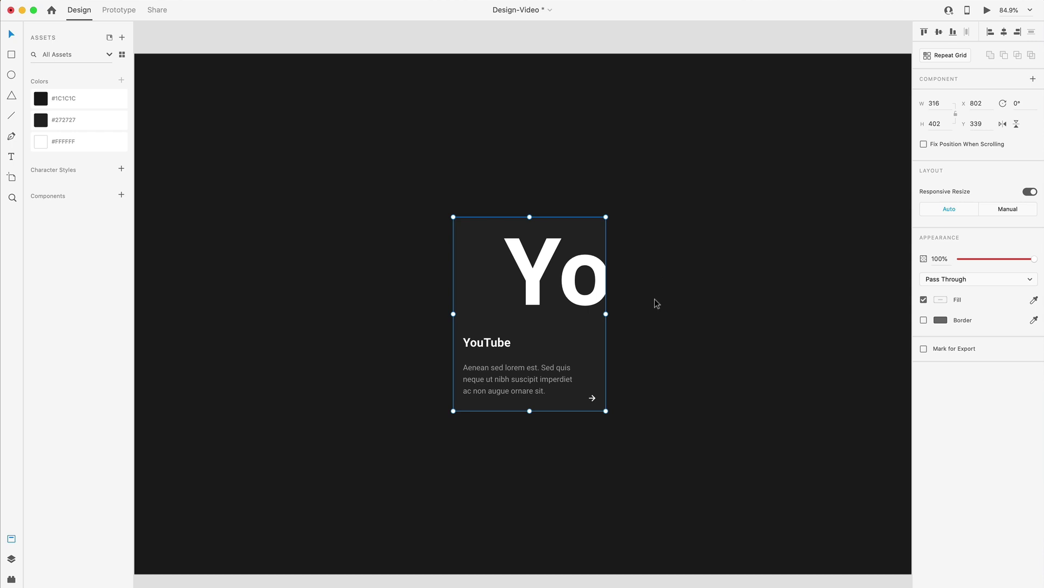
key(super+z)
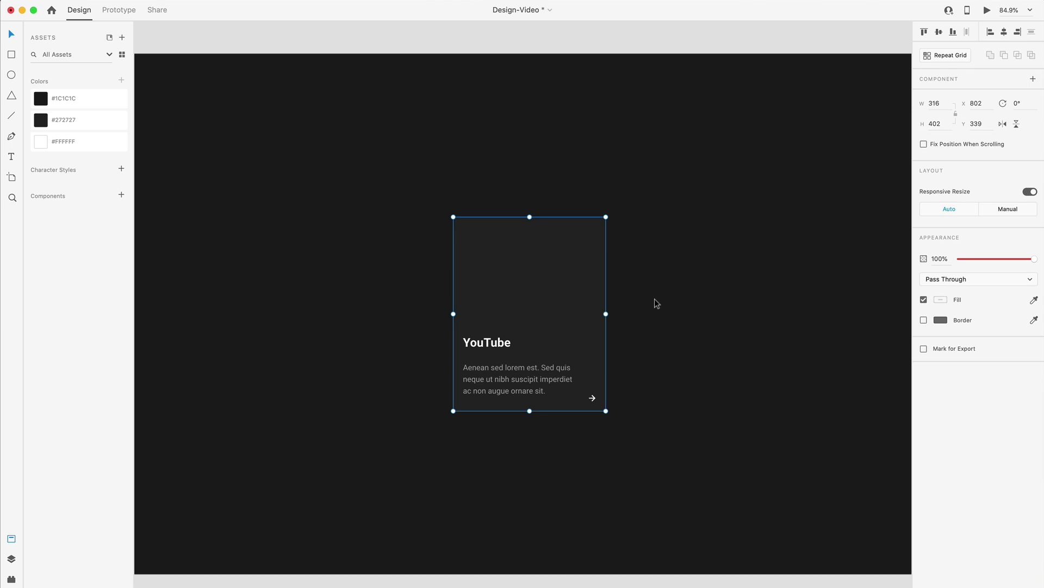
key(super+shift+z)
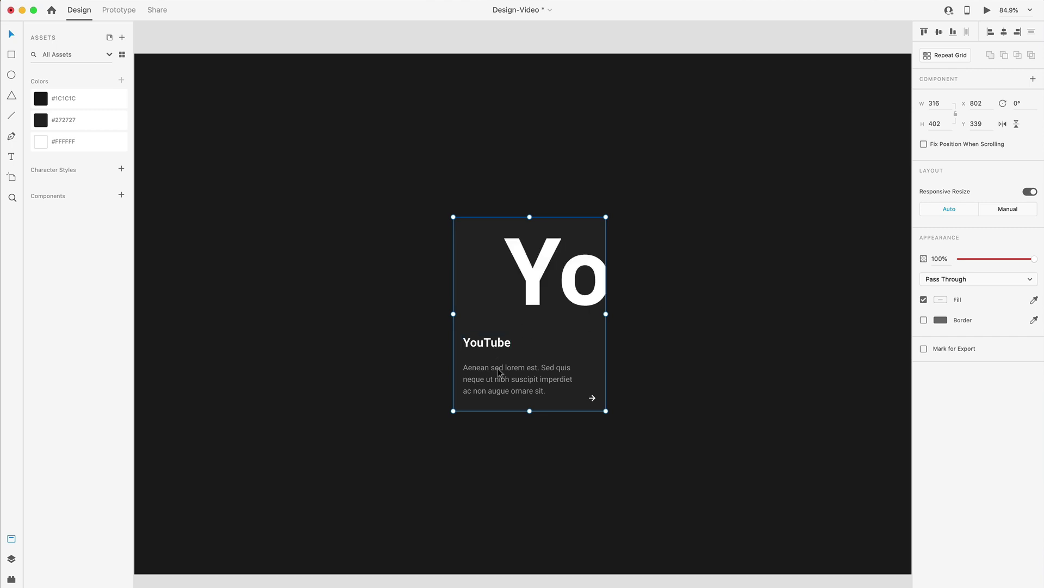
click(704, 390)
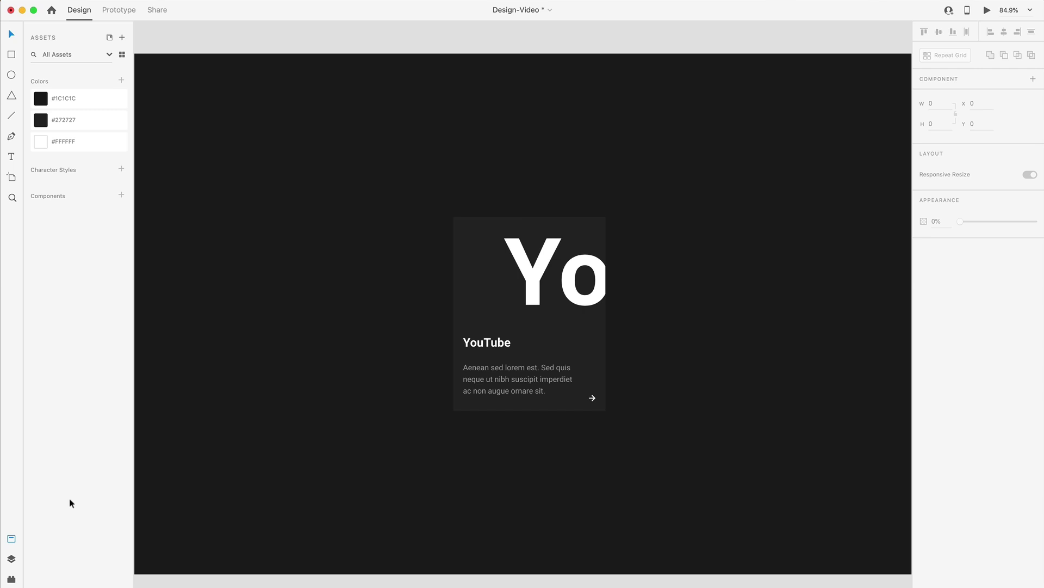
- Select the giant text in Mask Group 1 and recolour it with a dark eyedropper-sampled fill
click(11, 559)
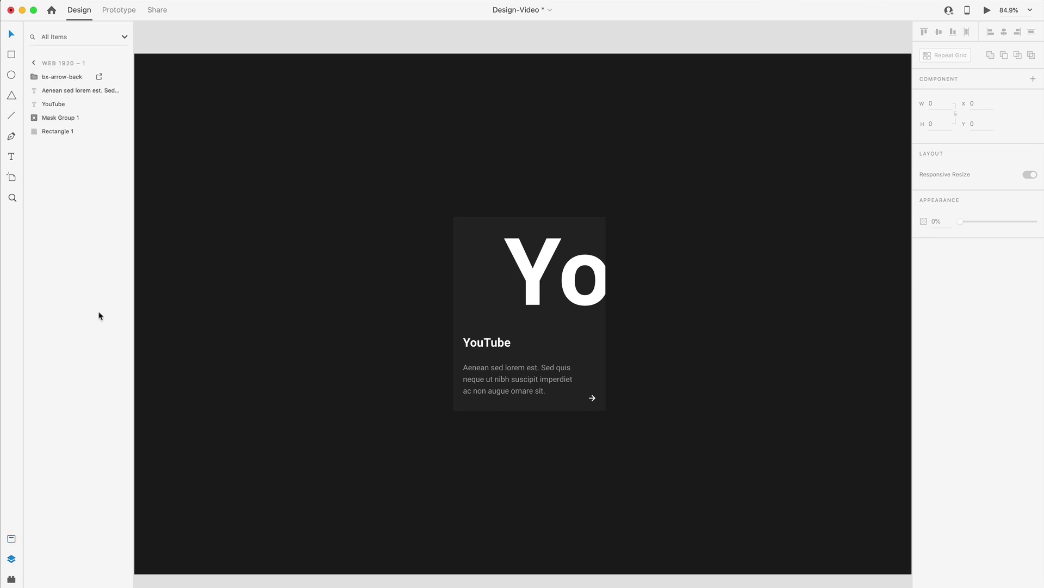
click(49, 118)
click(53, 132)
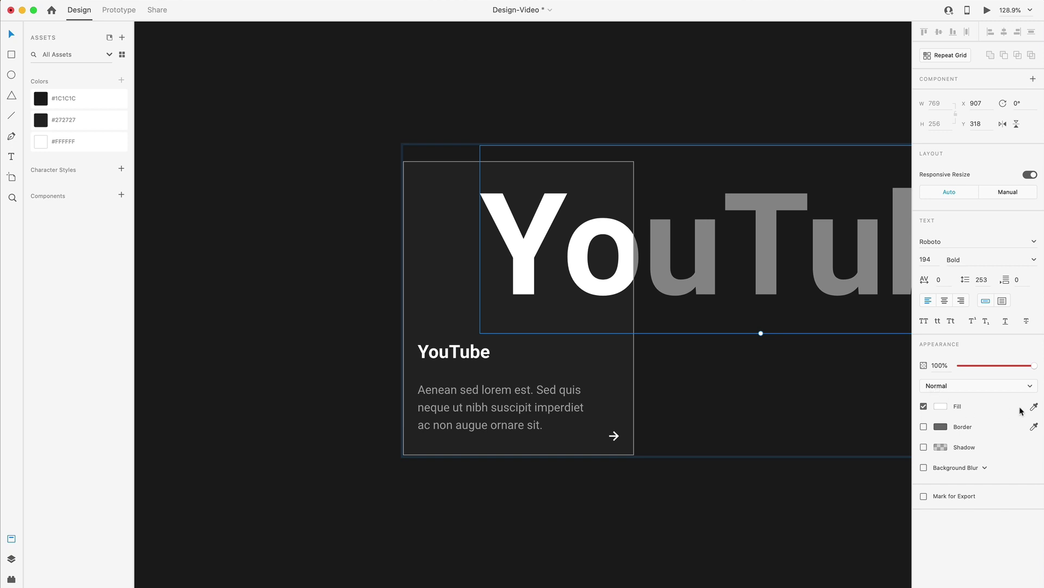
click(1035, 406)
click(261, 272)
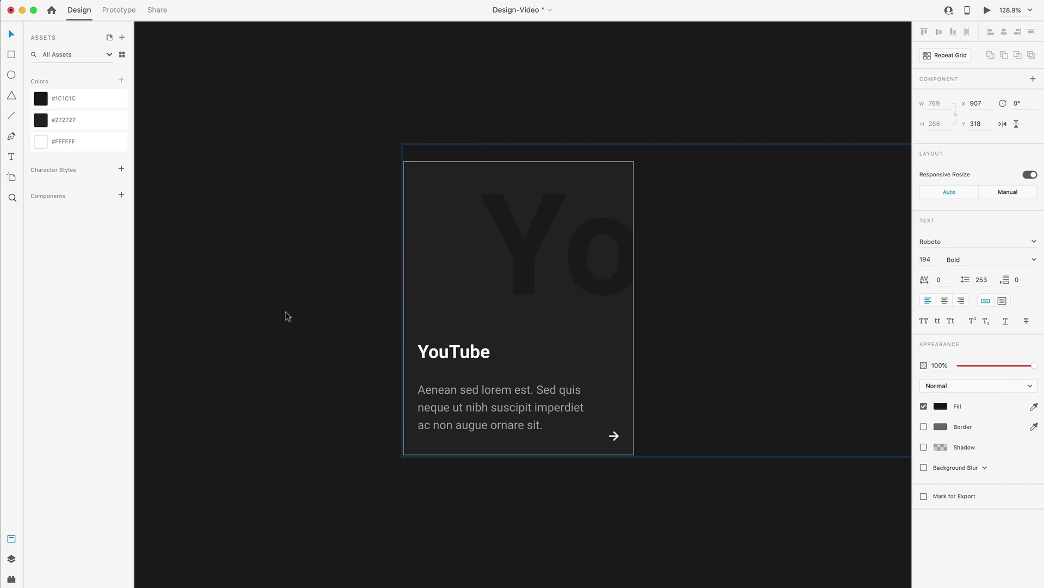
click(57, 115)
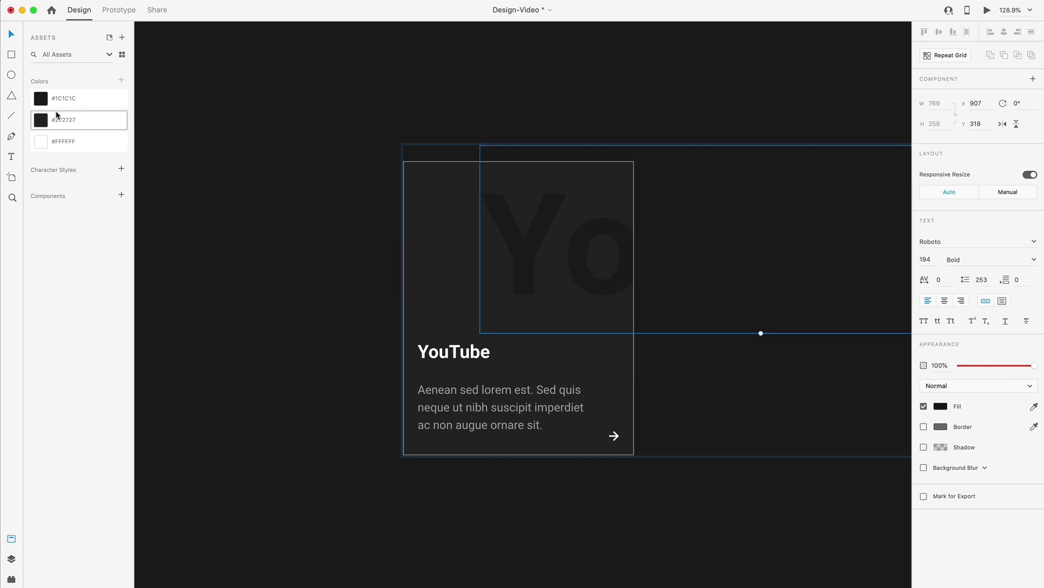
click(266, 300)
click(573, 233)
scroll(574, 233, down, 1)
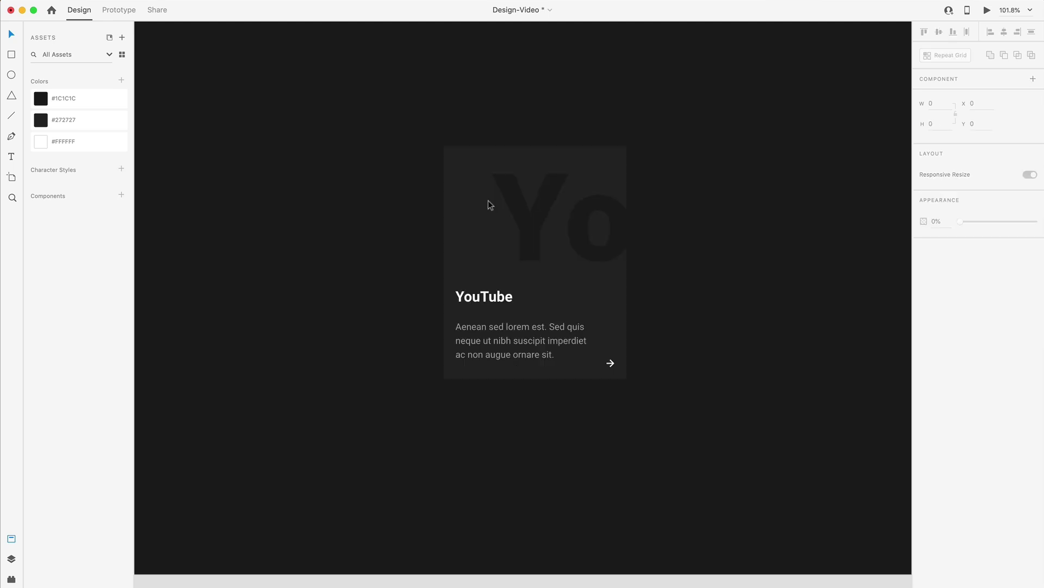
- Make the whole card Component 1 and add a Hover State beside its Default State
click(749, 317)
scroll(625, 245, down, 2)
drag(730, 449, 372, 68)
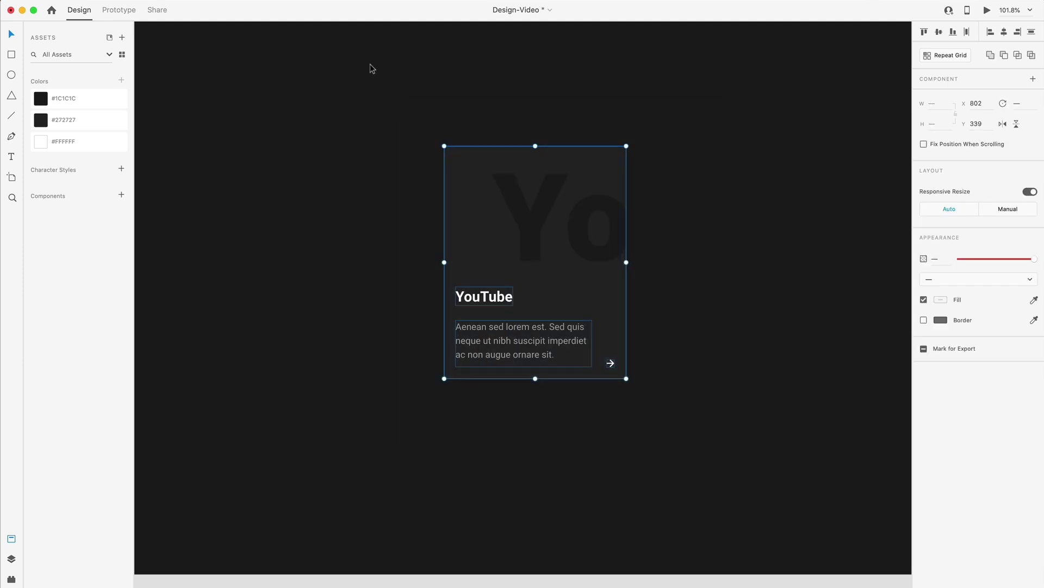
key(super+k)
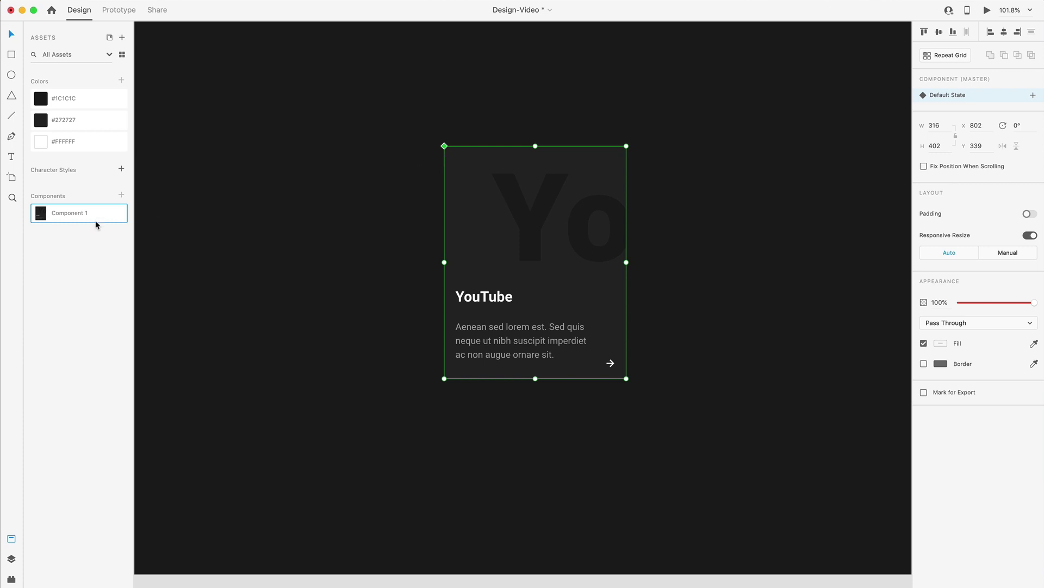
mouse_move(71, 220)
click(1034, 96)
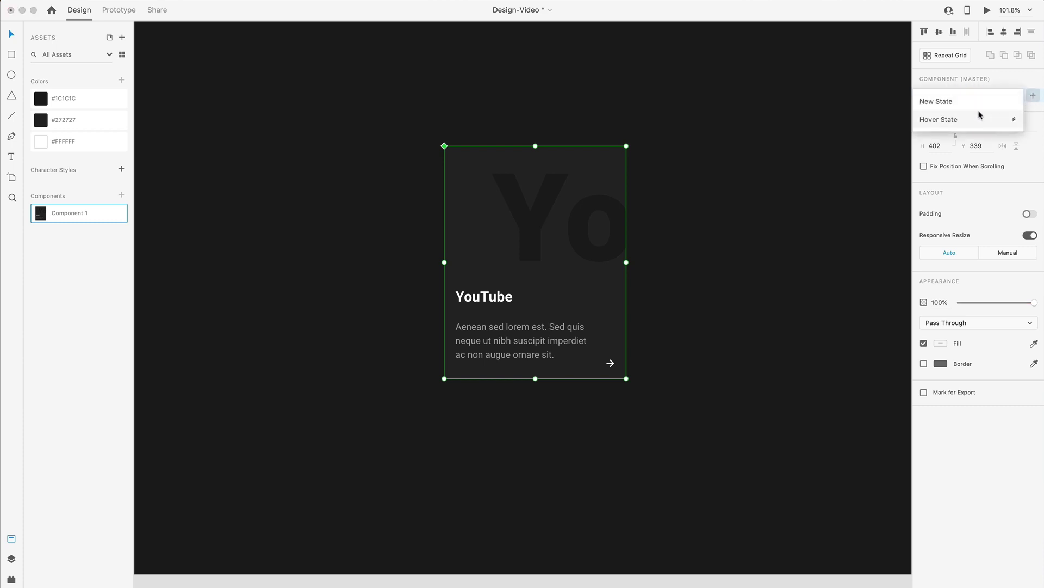
click(948, 121)
key(Return)
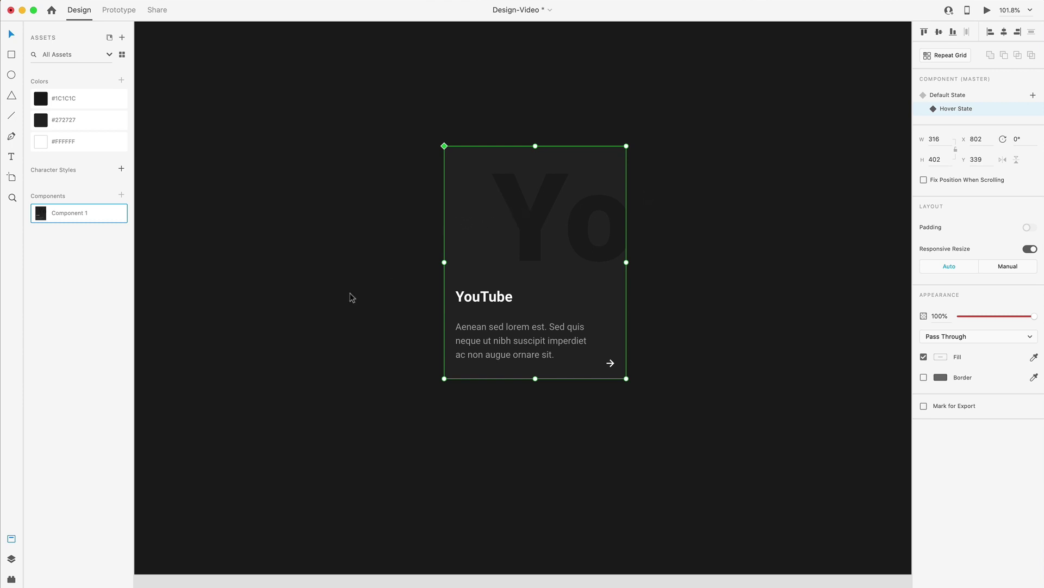
- In the Hover State, change the card rectangle's fill to blue #107EFF
click(11, 560)
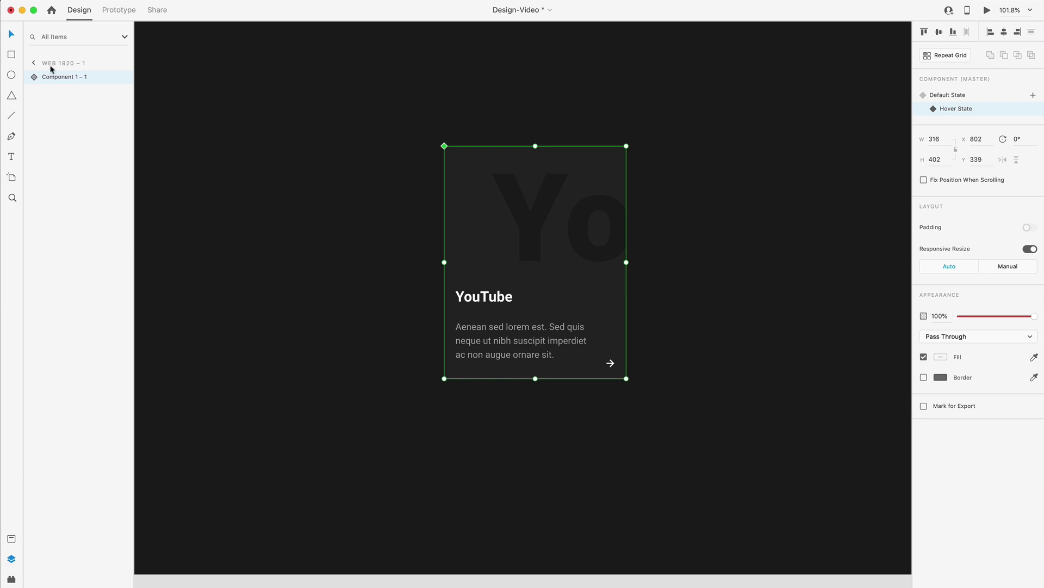
click(36, 79)
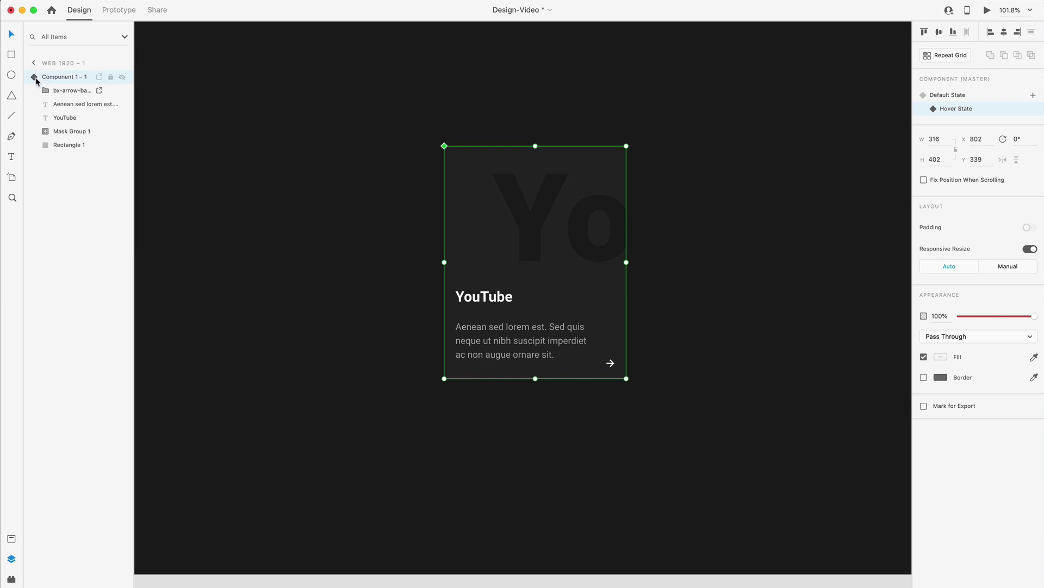
click(69, 147)
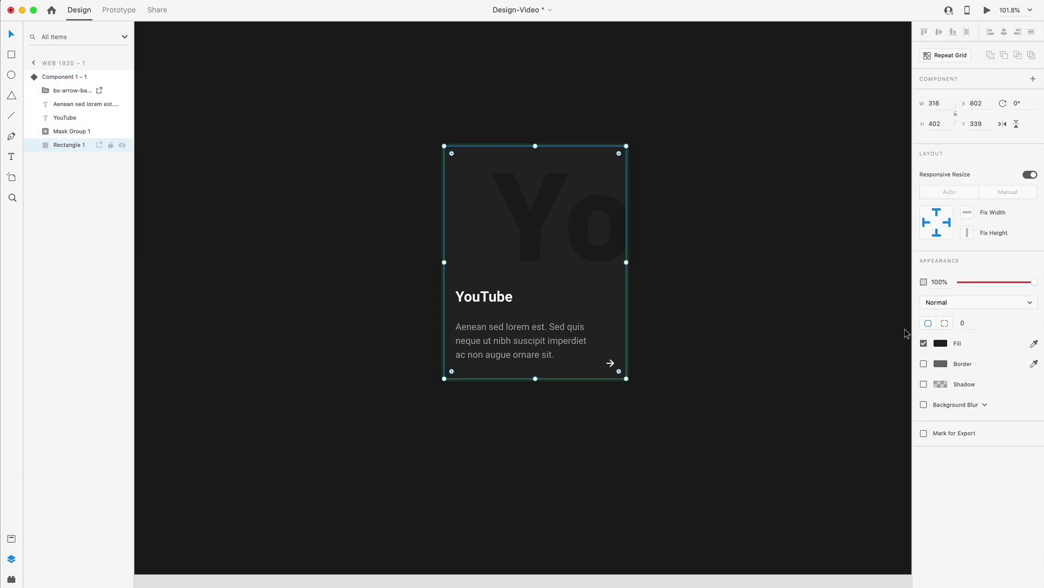
click(944, 344)
drag(900, 333, 903, 323)
click(888, 287)
- Make the giant YouTube text white and slide it left to reveal 'ube'
click(533, 228)
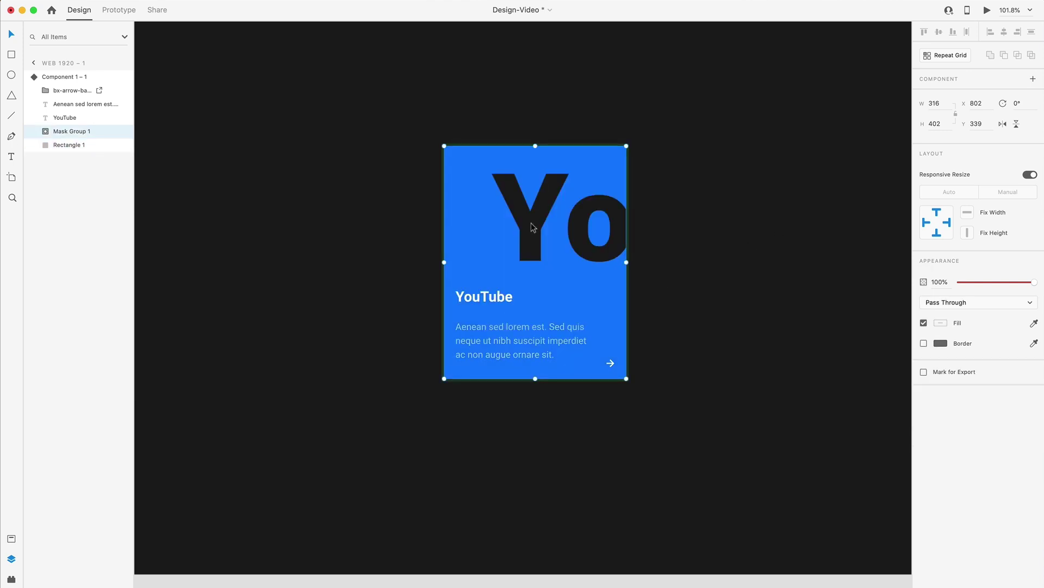
double_click(530, 226)
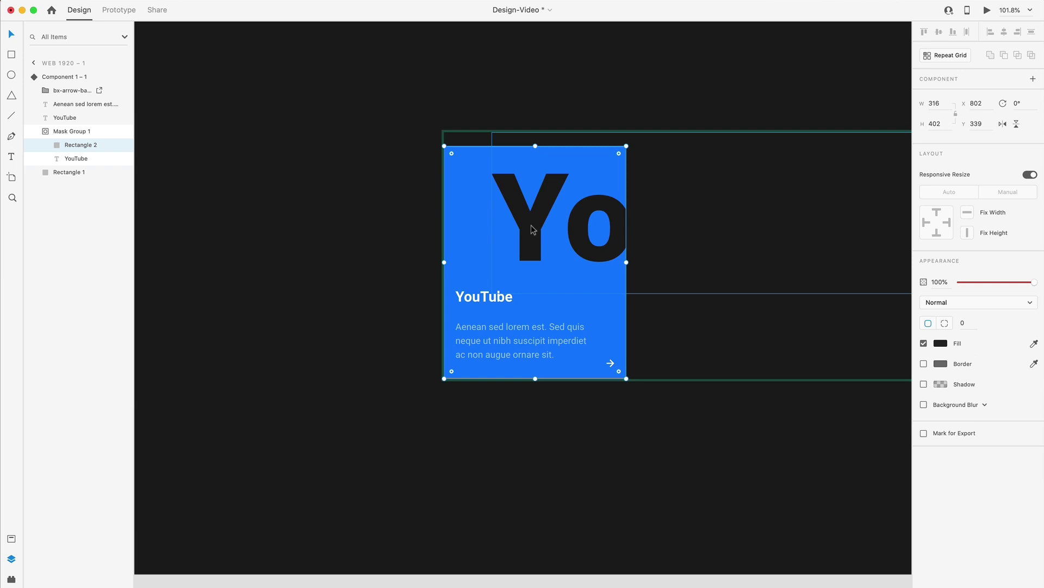
click(531, 224)
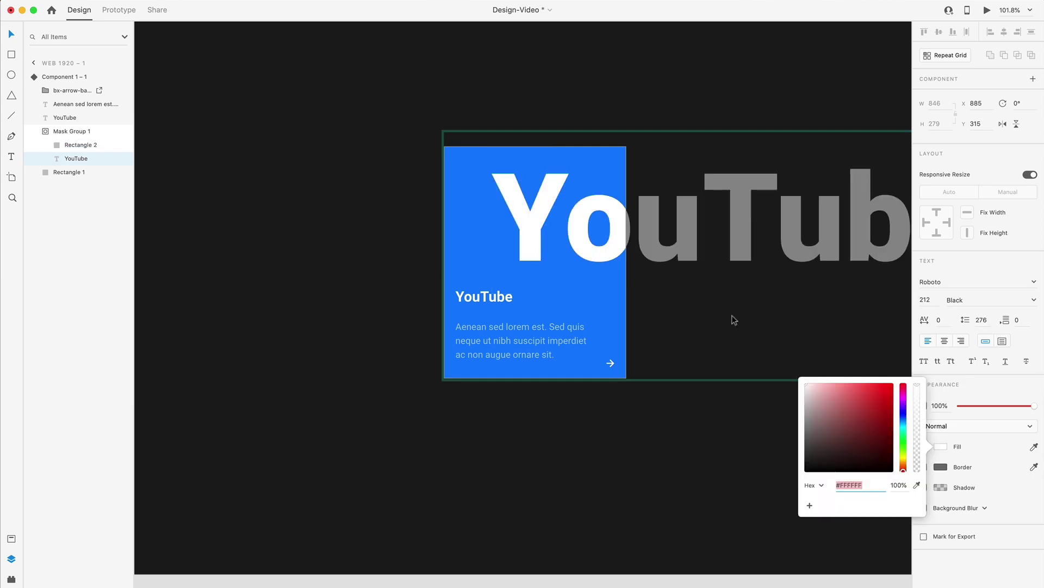
click(737, 249)
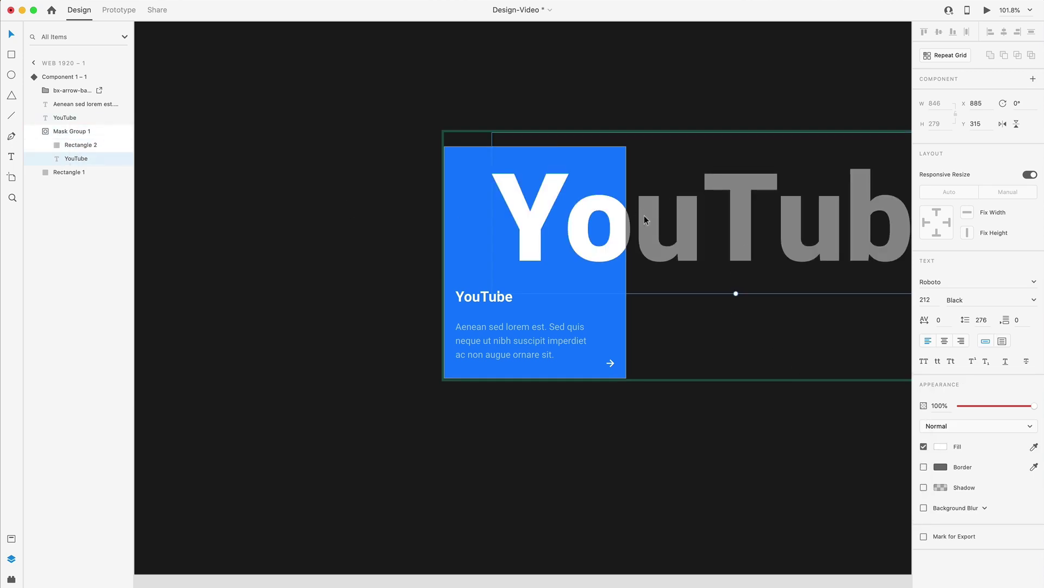
drag(689, 231, 326, 207)
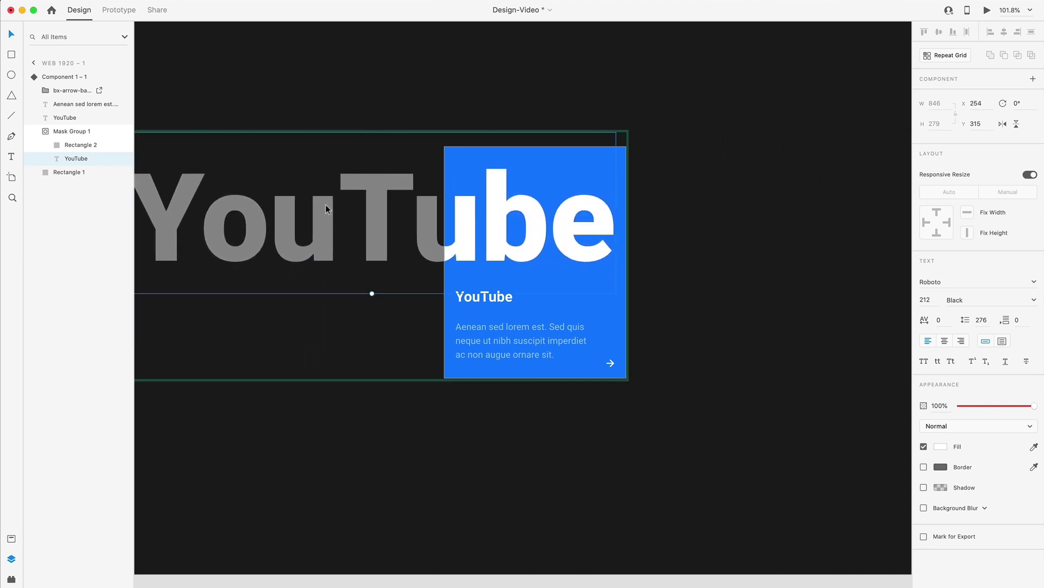
click(770, 288)
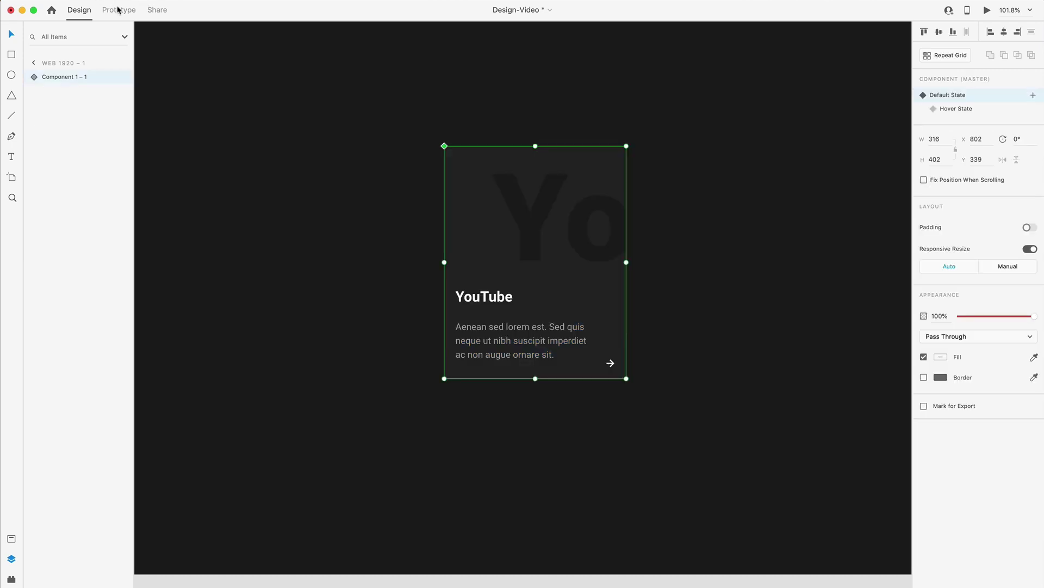
- In Prototype mode, give the Default State's Auto-Animate to Hover State a 5 s duration and Ease In-Out easing
click(118, 10)
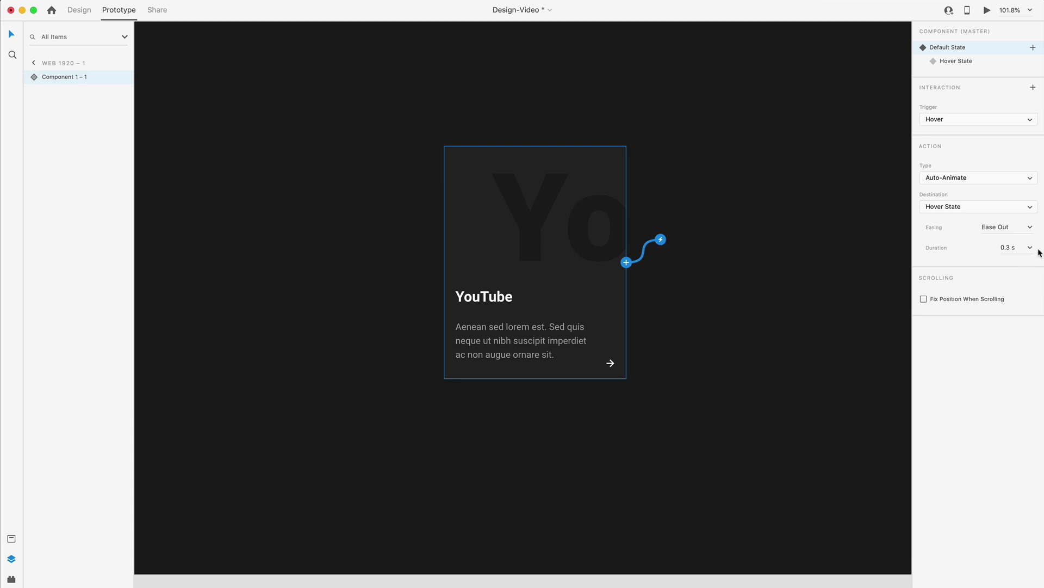
click(1019, 246)
text(5)
key(Return)
click(1028, 227)
click(1002, 275)
- Launch Desktop Preview and watch the card turn blue as the large white 'Yo' slides in
click(987, 10)
mouse_move(602, 333)
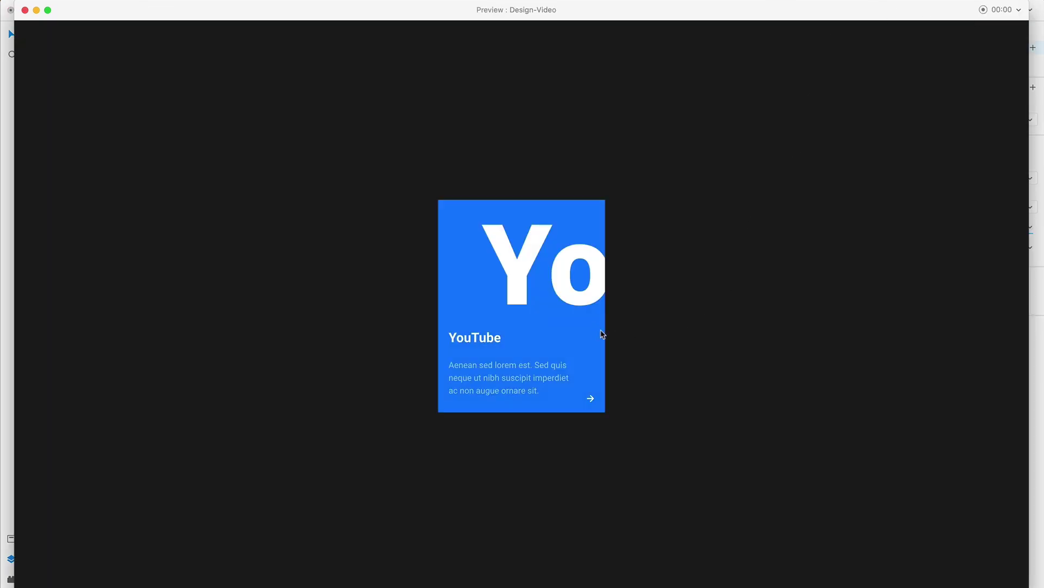